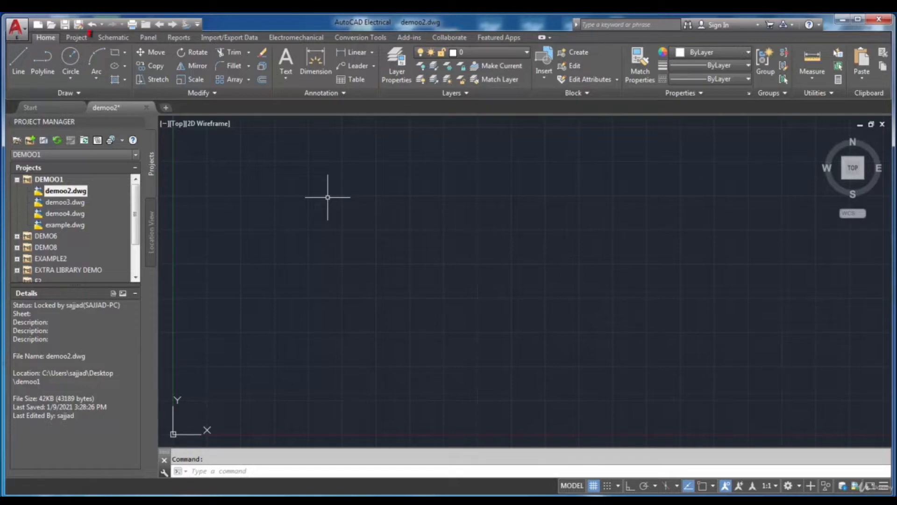
Insert a 3ph Motor Circuit of type Horizontal - FVNR - non reversing in the middle of the empty drawing with Circuit Builder.
{"action": "left_click", "coordinate": [124, 39]}
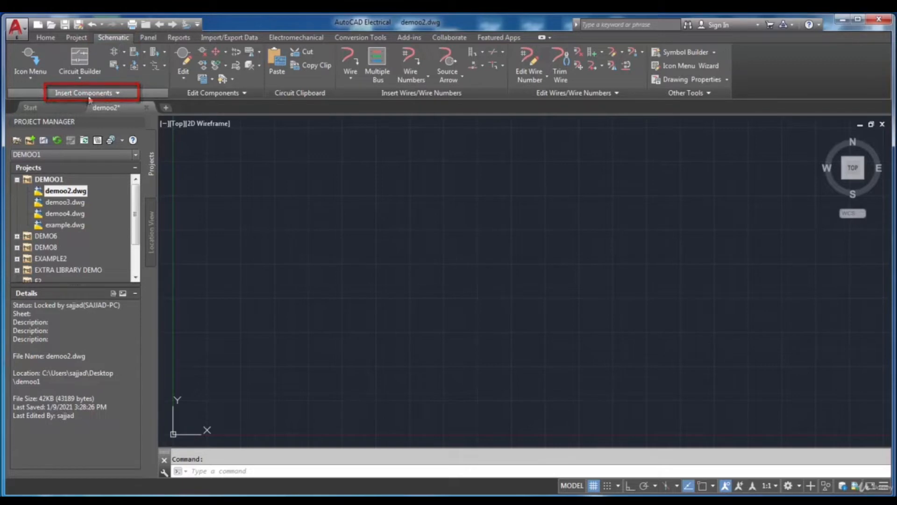
{"action": "left_click", "coordinate": [95, 73]}
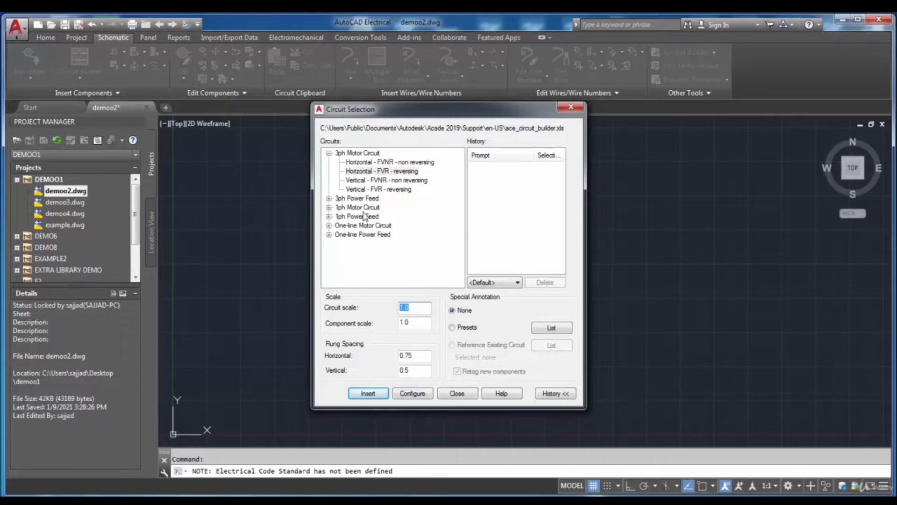
{"action": "left_click", "coordinate": [329, 198]}
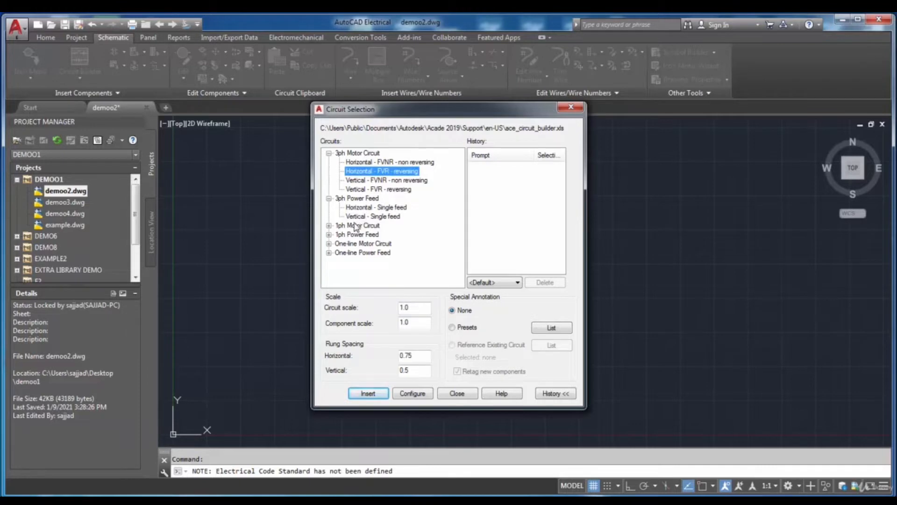
{"action": "left_click", "coordinate": [329, 226]}
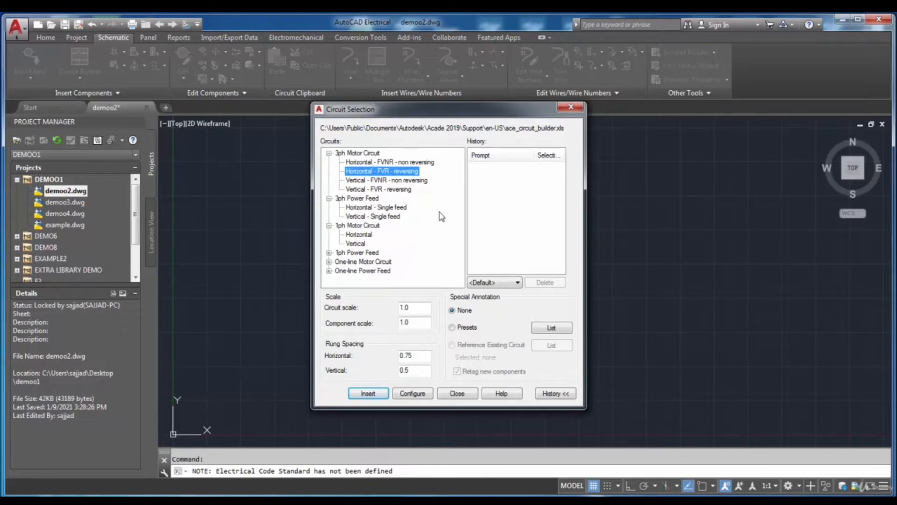
{"action": "left_click", "coordinate": [426, 162]}
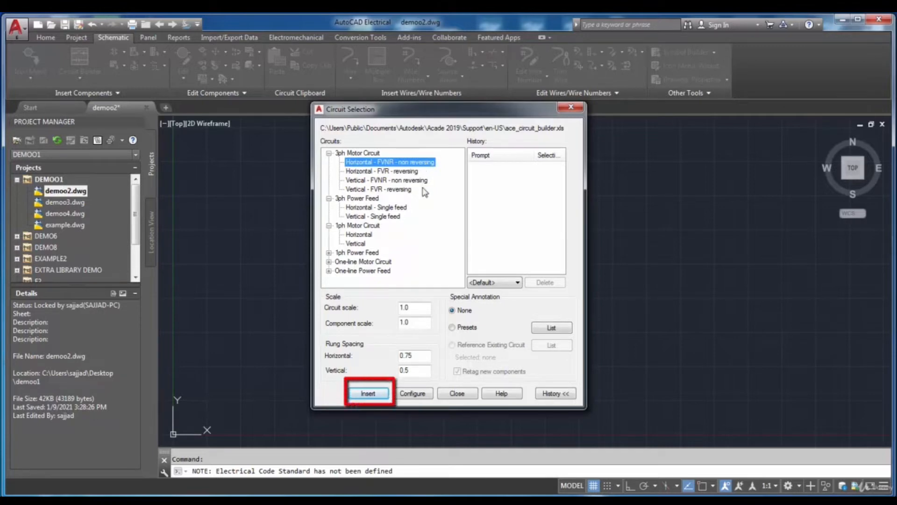
{"action": "left_click", "coordinate": [368, 394]}
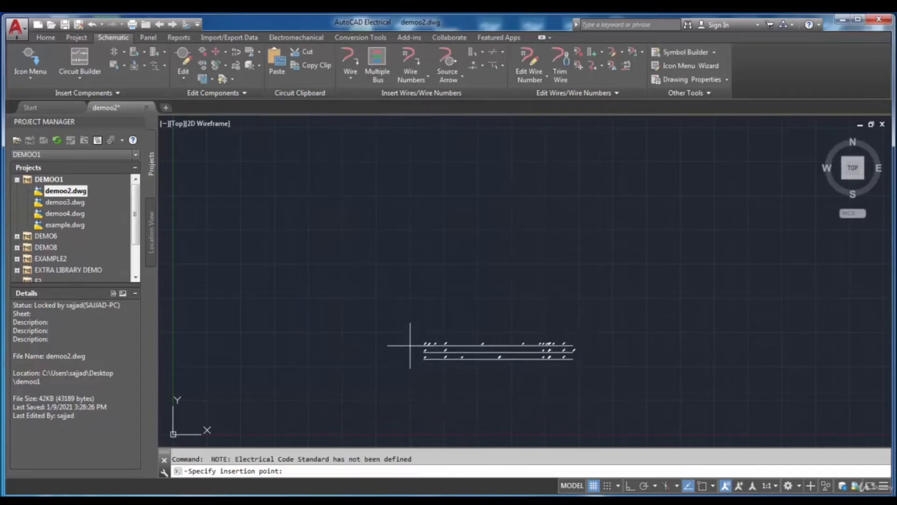
{"action": "left_click", "coordinate": [465, 282]}
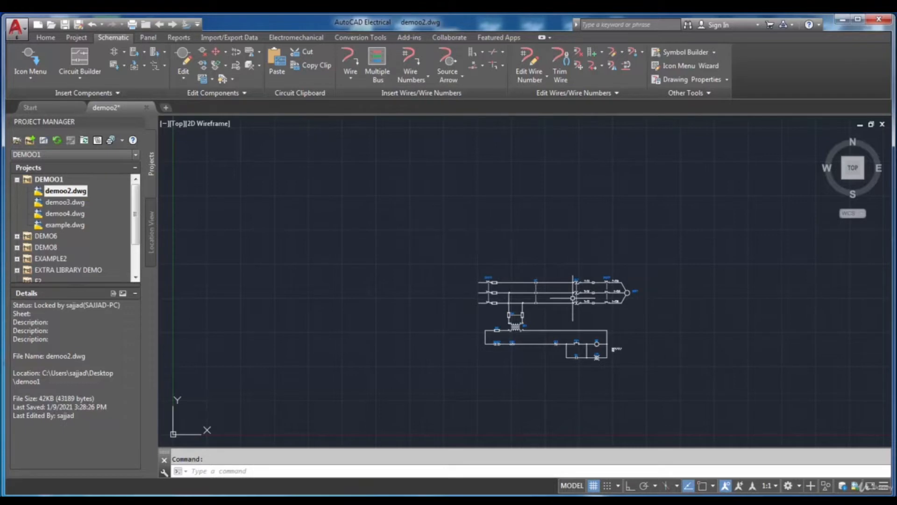
Examine the inserted motor circuit up close, especially the motor symbol, its tag and the terminal, overload and disconnect labels.
{"action": "scroll", "coordinate": [563, 318], "scroll_direction": "up", "scroll_amount": 4}
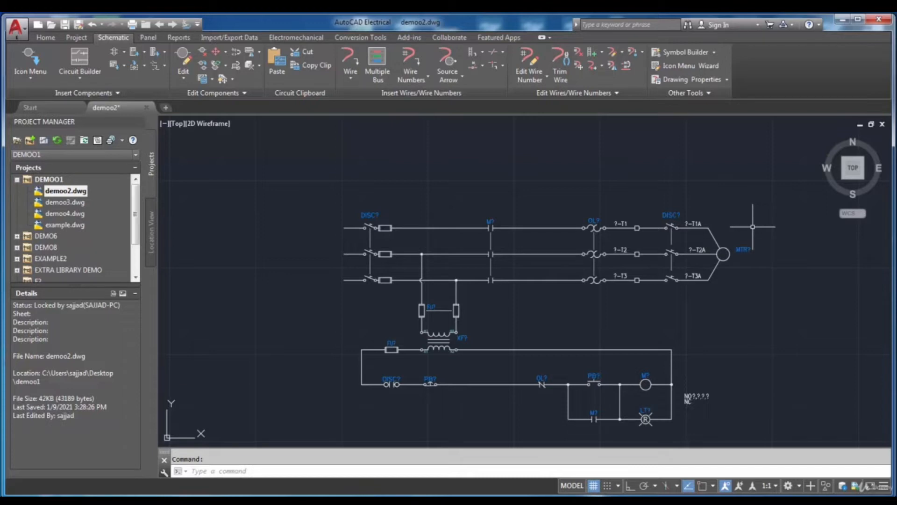
{"action": "scroll", "coordinate": [738, 230], "scroll_direction": "up", "scroll_amount": 2}
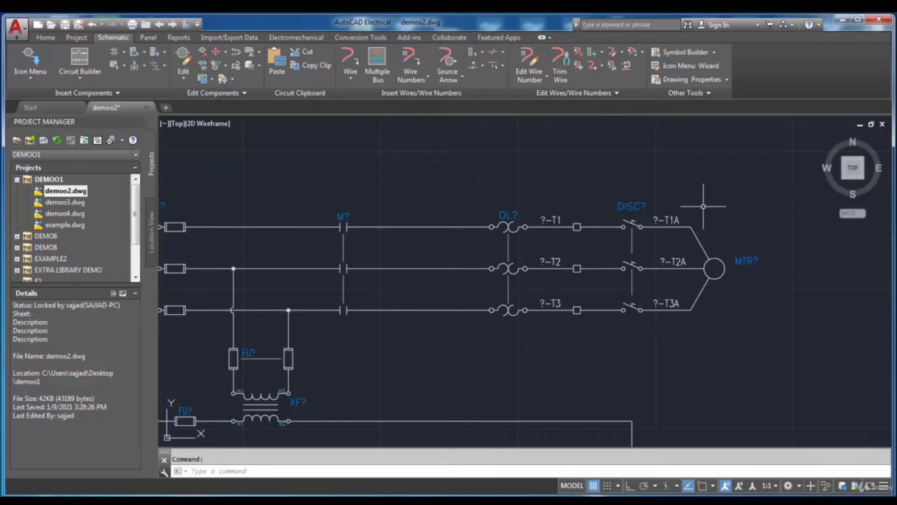
{"action": "scroll", "coordinate": [704, 206], "scroll_direction": "down", "scroll_amount": 2}
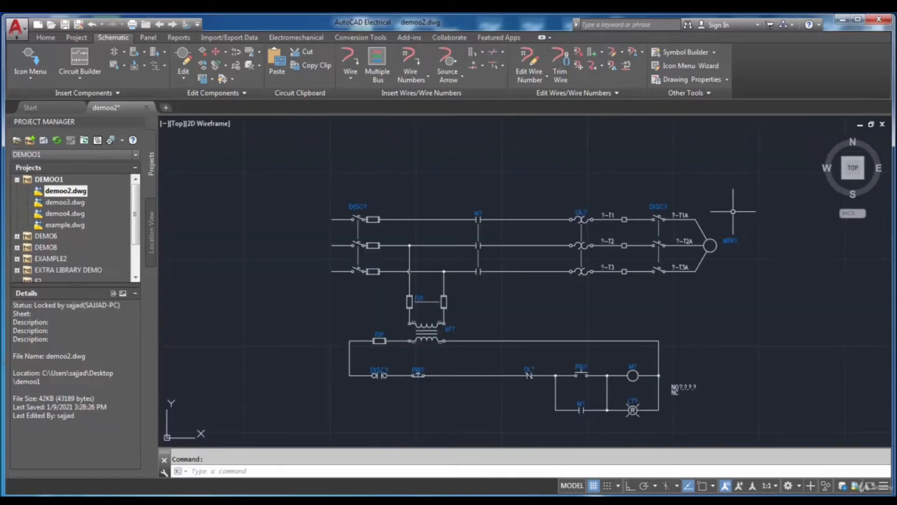
{"action": "scroll", "coordinate": [736, 201], "scroll_direction": "up", "scroll_amount": 2}
{"action": "scroll", "coordinate": [738, 208], "scroll_direction": "up", "scroll_amount": 3}
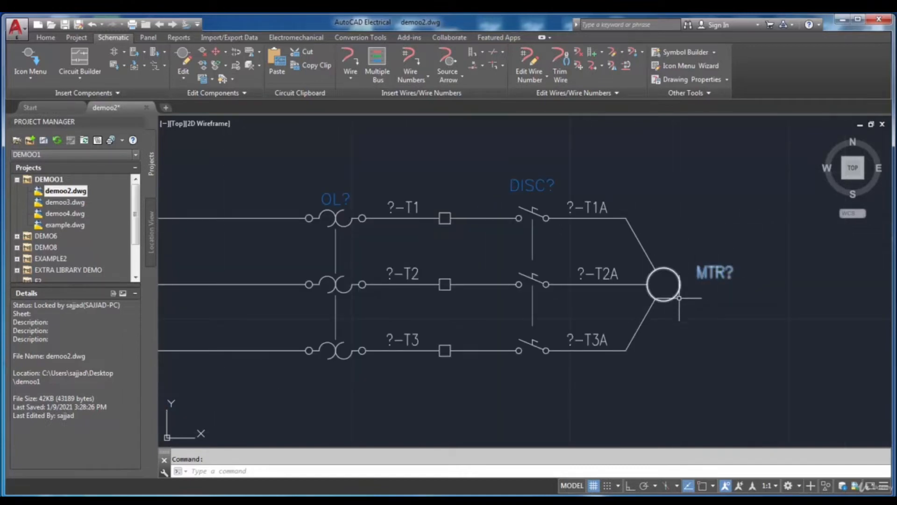
{"action": "scroll", "coordinate": [667, 279], "scroll_direction": "down", "scroll_amount": 4}
{"action": "scroll", "coordinate": [381, 289], "scroll_direction": "down", "scroll_amount": 2}
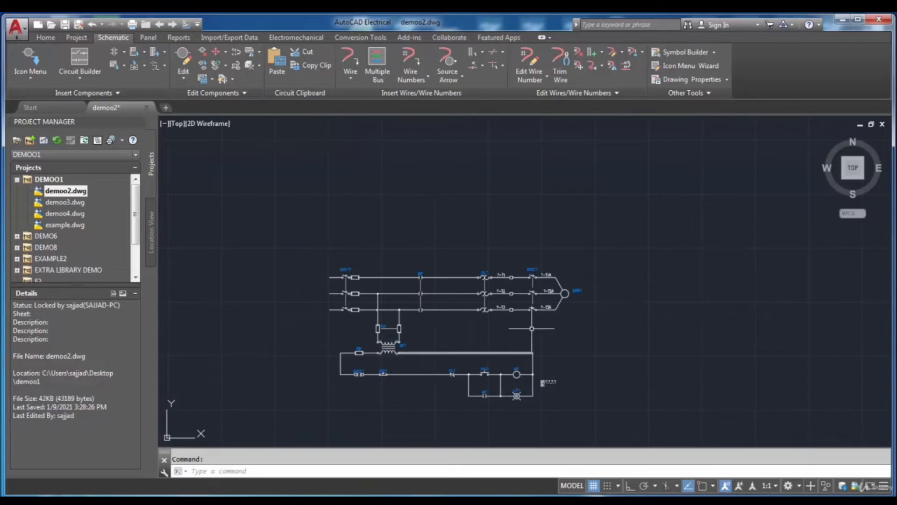
{"action": "scroll", "coordinate": [553, 289], "scroll_direction": "up", "scroll_amount": 2}
{"action": "scroll", "coordinate": [590, 277], "scroll_direction": "up", "scroll_amount": 2}
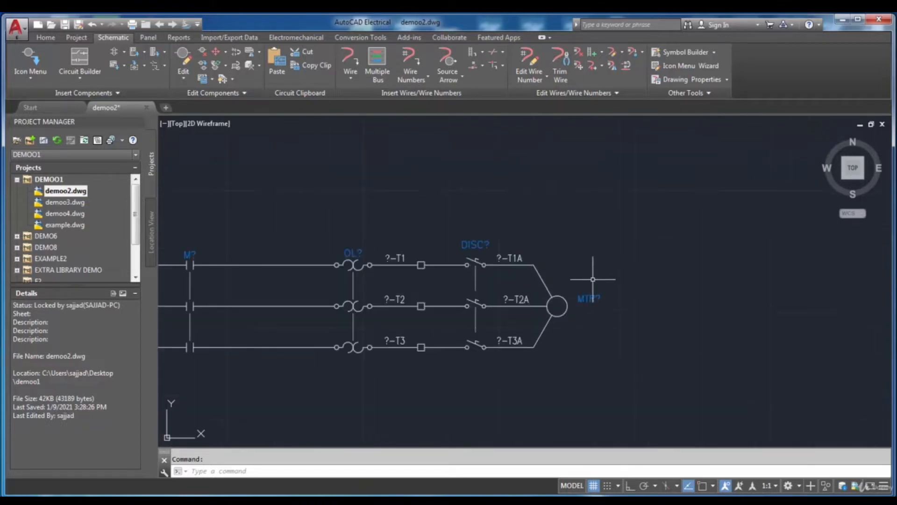
{"action": "scroll", "coordinate": [570, 301], "scroll_direction": "up", "scroll_amount": 2}
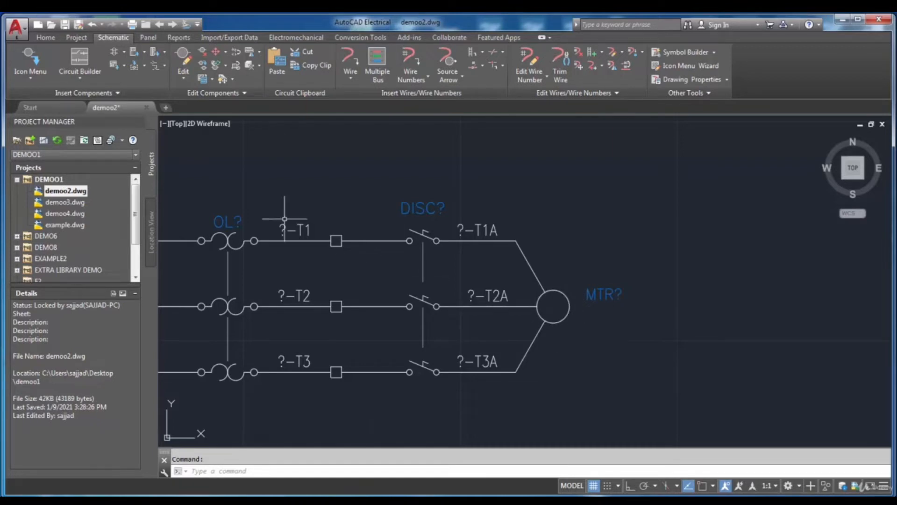
Configure another Horizontal - FVNR - non reversing 3ph motor circuit with annotation presets, setting the Motor Tag ID to 3PH.
{"action": "left_click", "coordinate": [91, 59]}
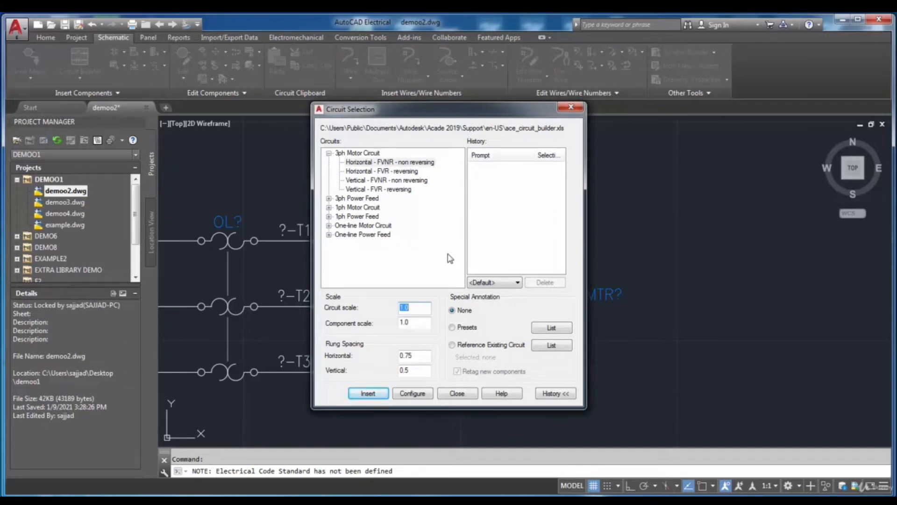
{"action": "left_click", "coordinate": [423, 162]}
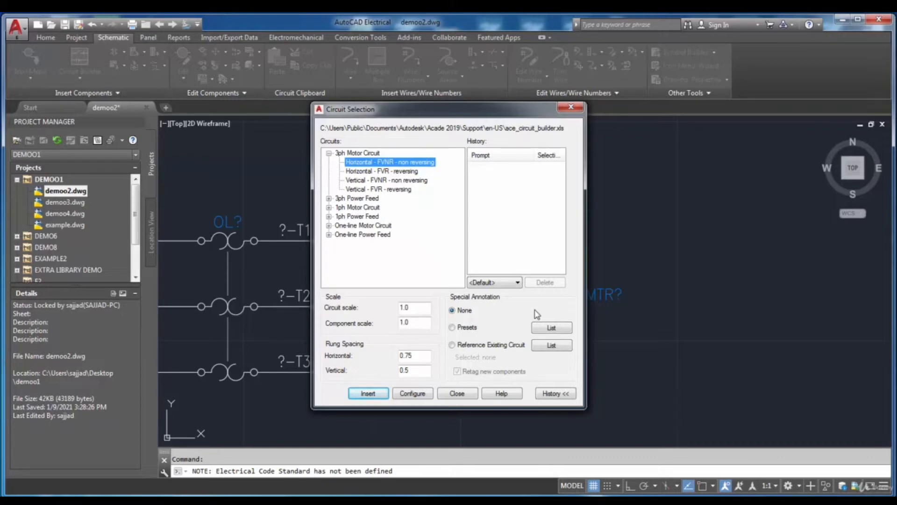
{"action": "left_click", "coordinate": [460, 329]}
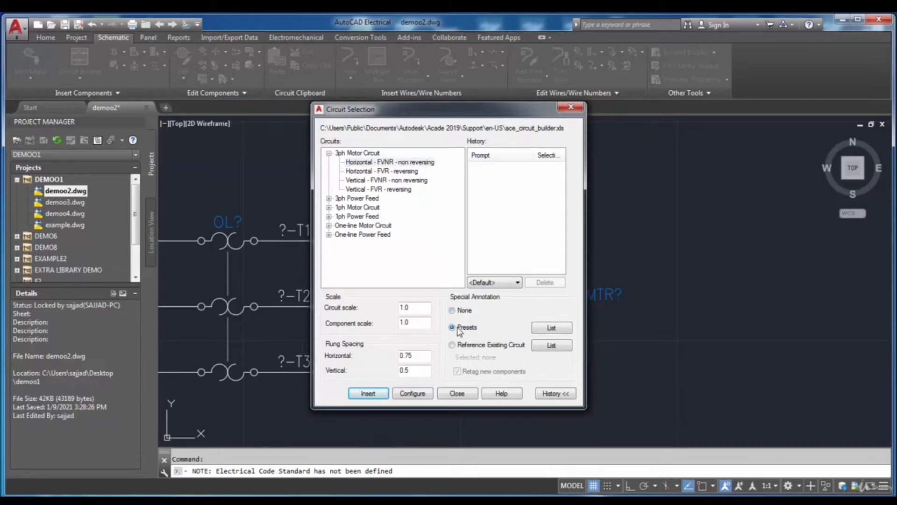
{"action": "left_click", "coordinate": [546, 330]}
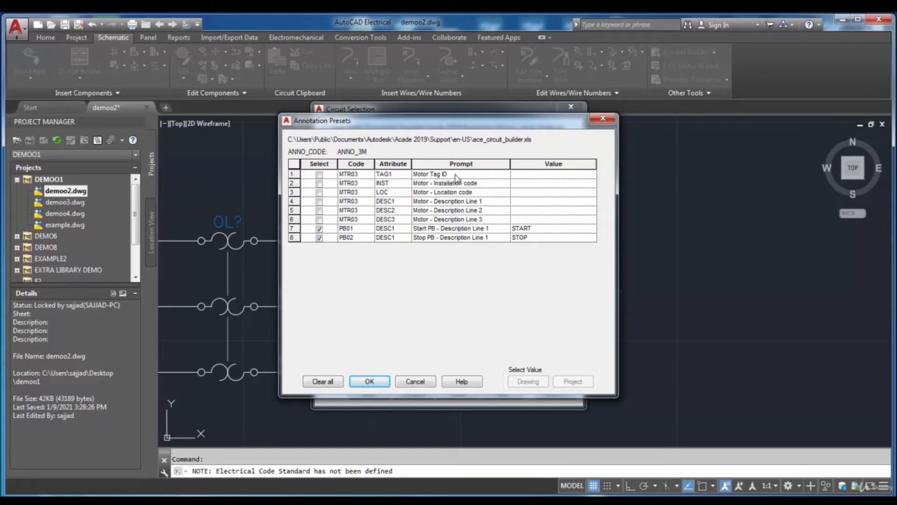
{"action": "left_click", "coordinate": [532, 175]}
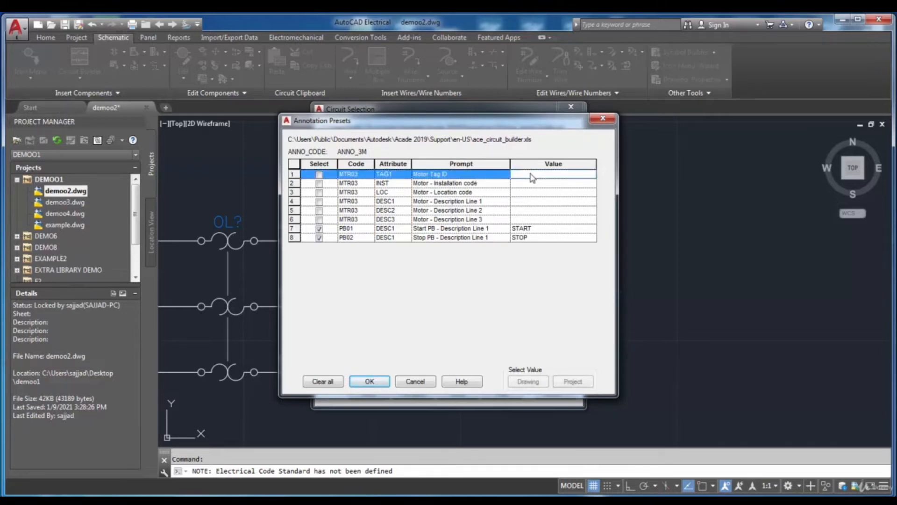
{"action": "type", "text": "3"}
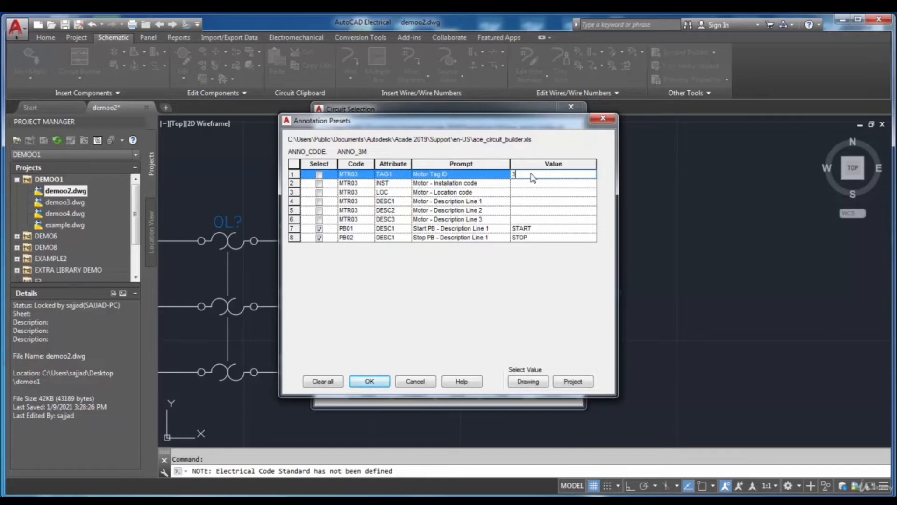
{"action": "type", "text": "PH"}
{"action": "left_click", "coordinate": [369, 381]}
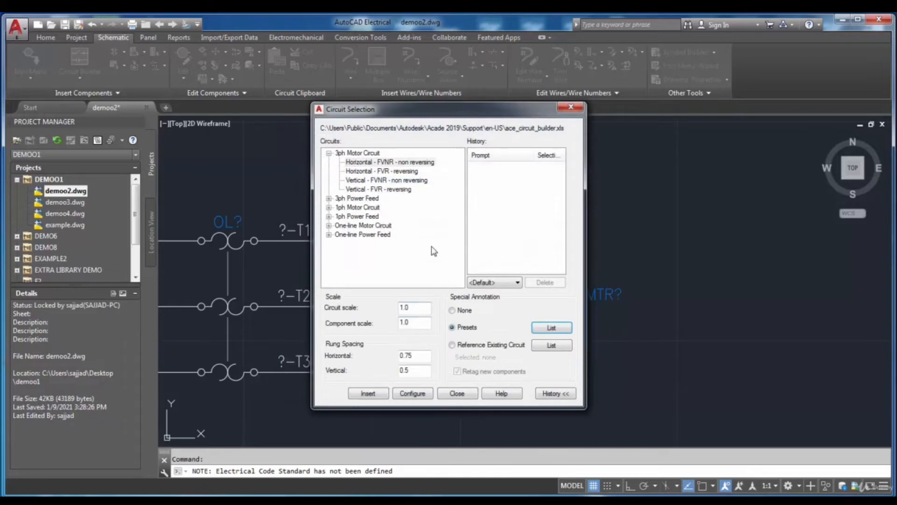
Insert the preset-annotated motor circuit to the right of the existing circuit.
{"action": "left_click", "coordinate": [368, 393]}
{"action": "scroll", "coordinate": [463, 302], "scroll_direction": "down", "scroll_amount": 6}
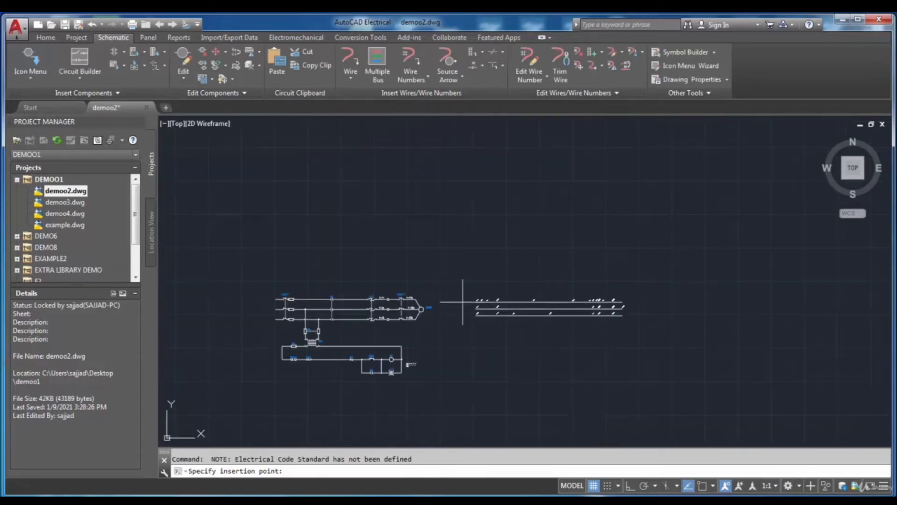
{"action": "scroll", "coordinate": [463, 302], "scroll_direction": "up", "scroll_amount": 4}
{"action": "scroll", "coordinate": [465, 296], "scroll_direction": "down", "scroll_amount": 3}
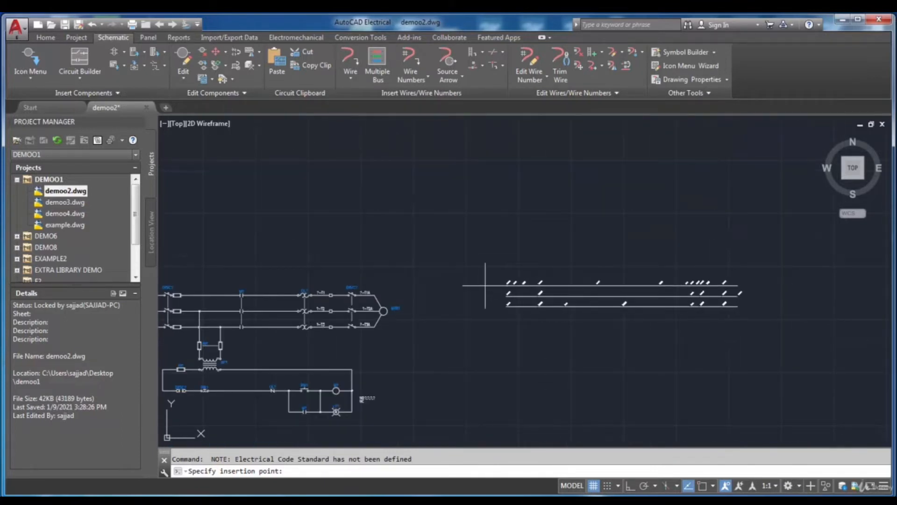
{"action": "left_click", "coordinate": [485, 285]}
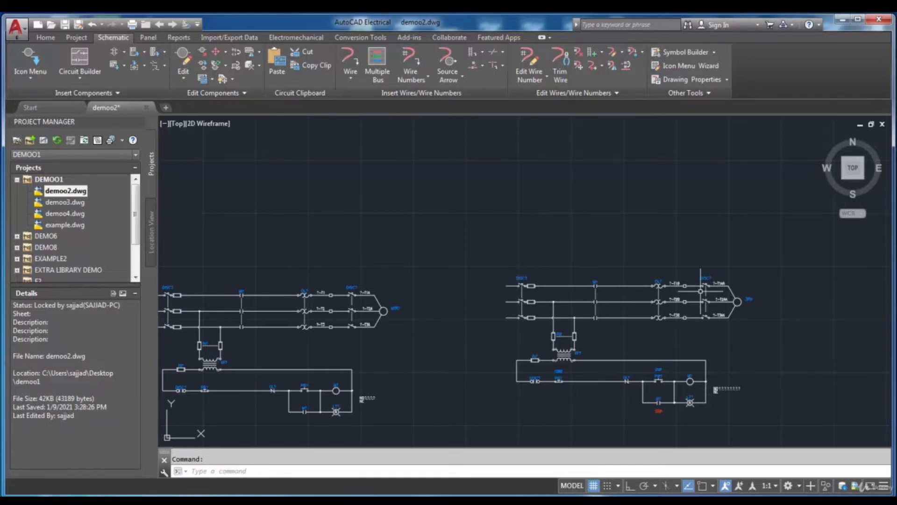
Compare the motor tags and push-button descriptions of the two inserted circuits.
{"action": "scroll", "coordinate": [752, 299], "scroll_direction": "up", "scroll_amount": 5}
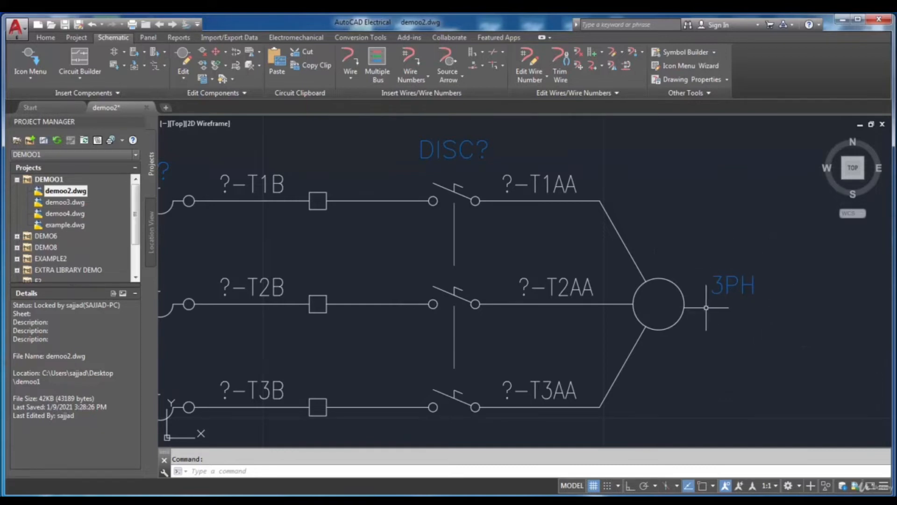
{"action": "scroll", "coordinate": [708, 280], "scroll_direction": "down", "scroll_amount": 2}
{"action": "scroll", "coordinate": [701, 252], "scroll_direction": "down", "scroll_amount": 2}
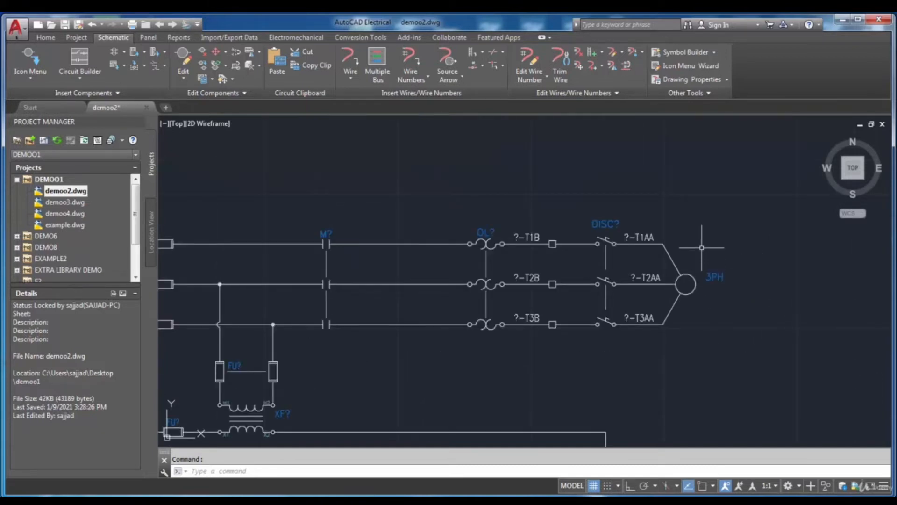
{"action": "scroll", "coordinate": [701, 248], "scroll_direction": "down", "scroll_amount": 2}
{"action": "scroll", "coordinate": [331, 279], "scroll_direction": "up", "scroll_amount": 2}
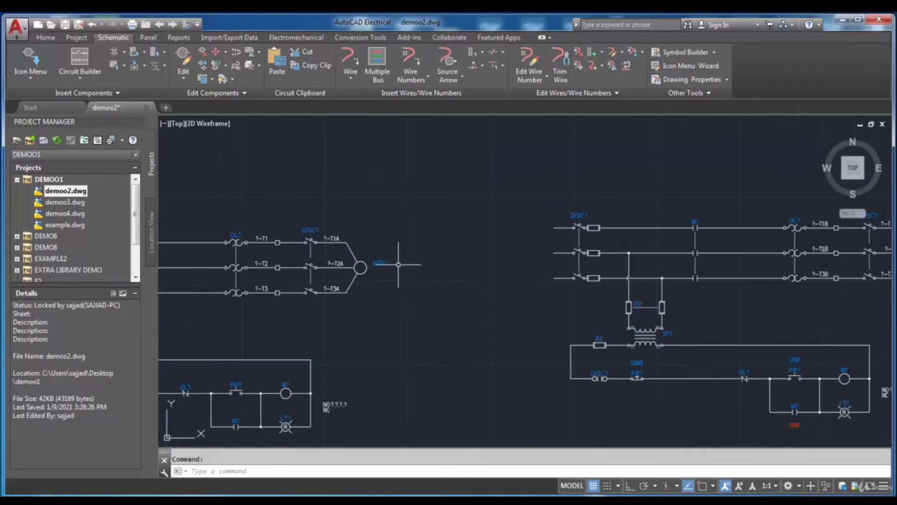
{"action": "scroll", "coordinate": [399, 264], "scroll_direction": "up", "scroll_amount": 2}
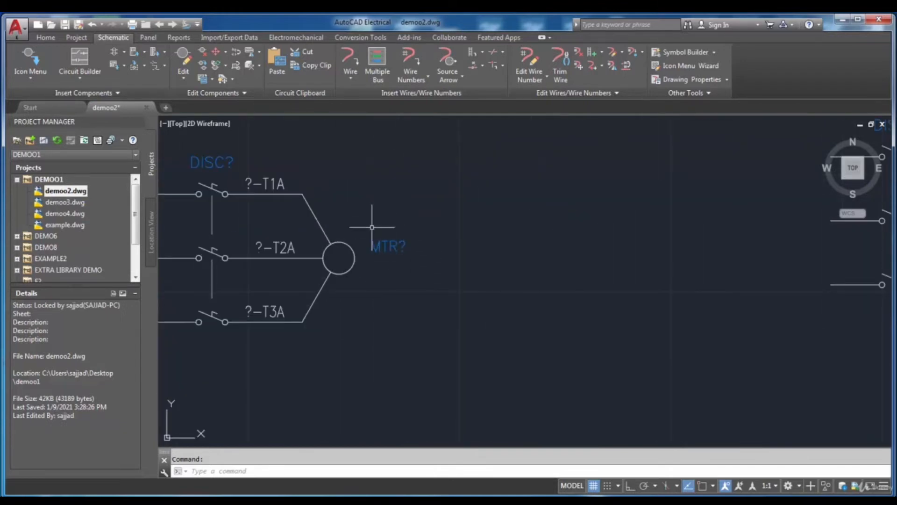
{"action": "scroll", "coordinate": [403, 245], "scroll_direction": "down", "scroll_amount": 3}
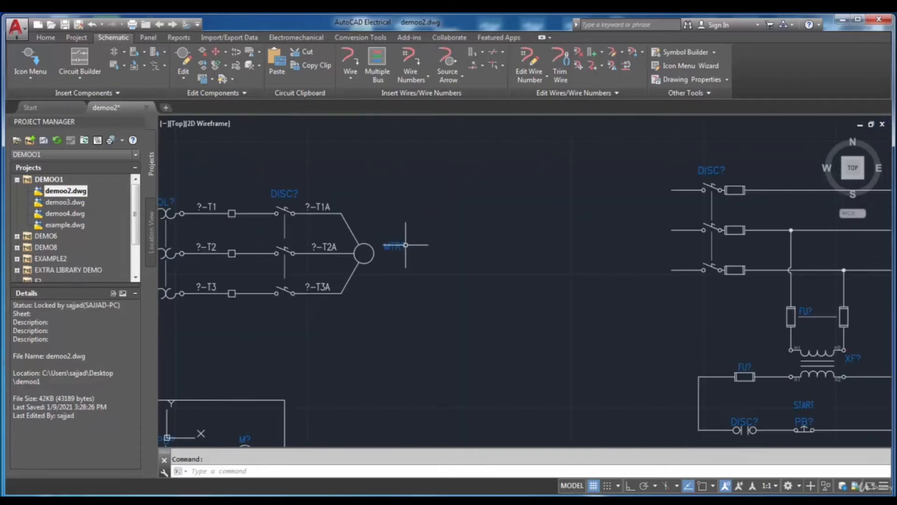
{"action": "scroll", "coordinate": [407, 249], "scroll_direction": "down", "scroll_amount": 3}
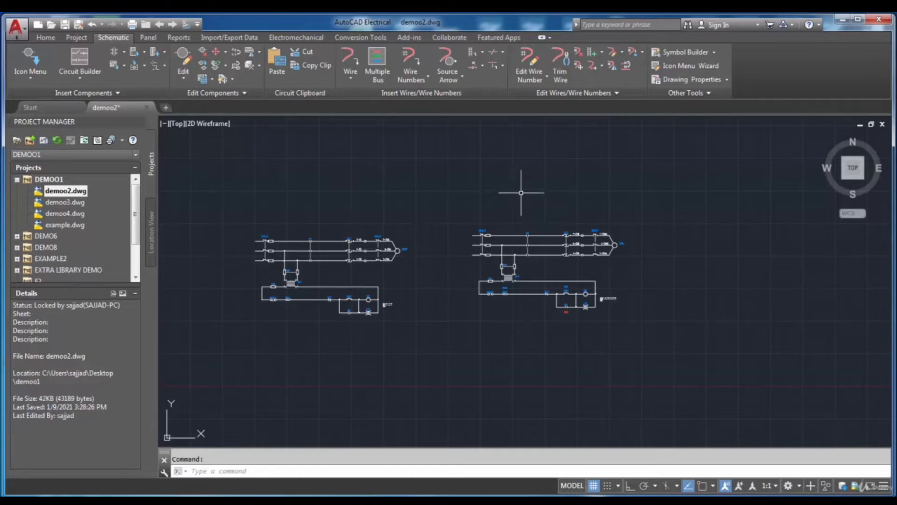
{"action": "scroll", "coordinate": [466, 194], "scroll_direction": "up", "scroll_amount": 2}
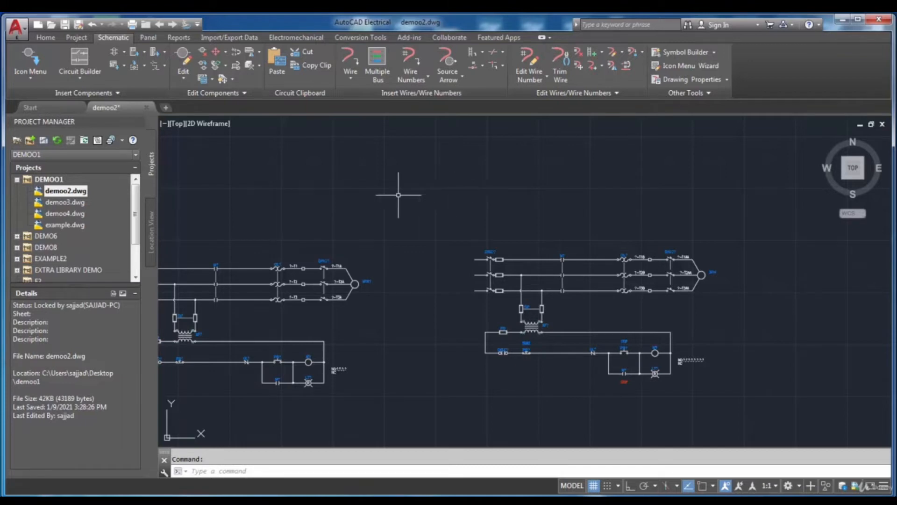
Set Circuit Builder's special annotation to Reference Existing Circuit and review the list of existing circuits without choosing one.
{"action": "left_click", "coordinate": [85, 68]}
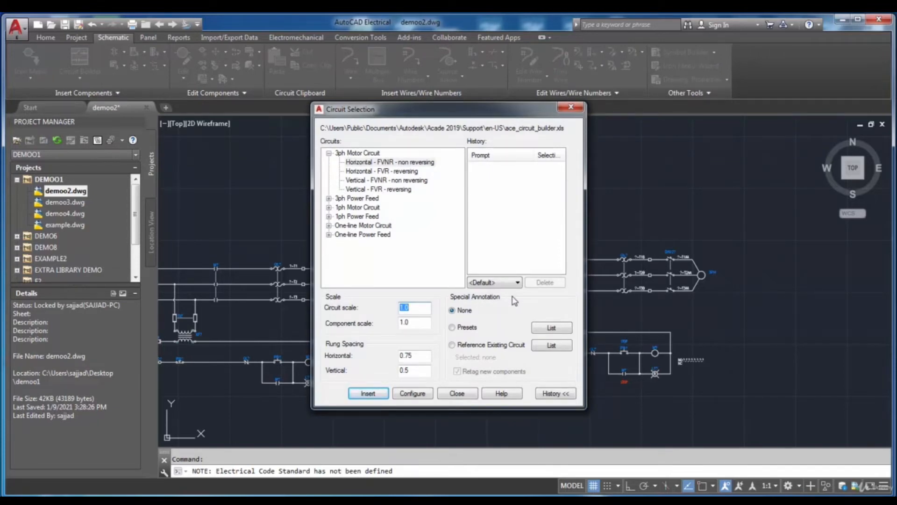
{"action": "left_click", "coordinate": [452, 345]}
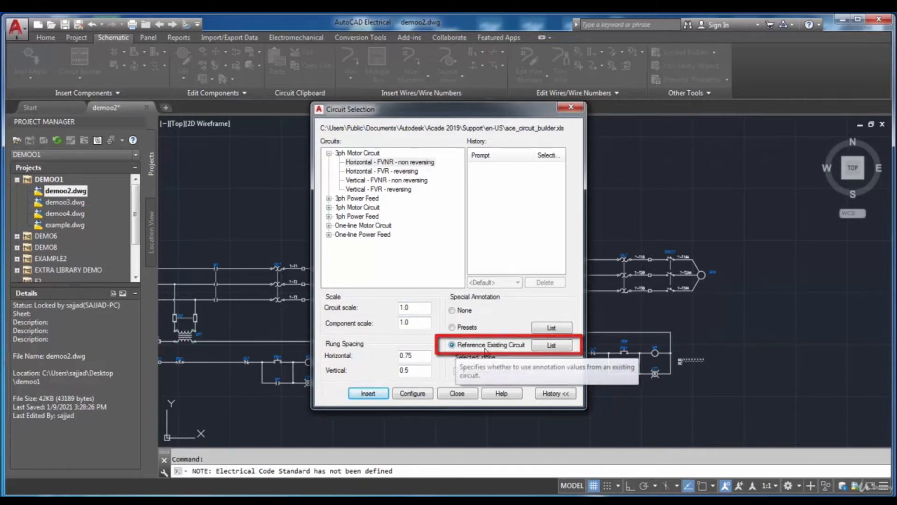
{"action": "left_click", "coordinate": [550, 346]}
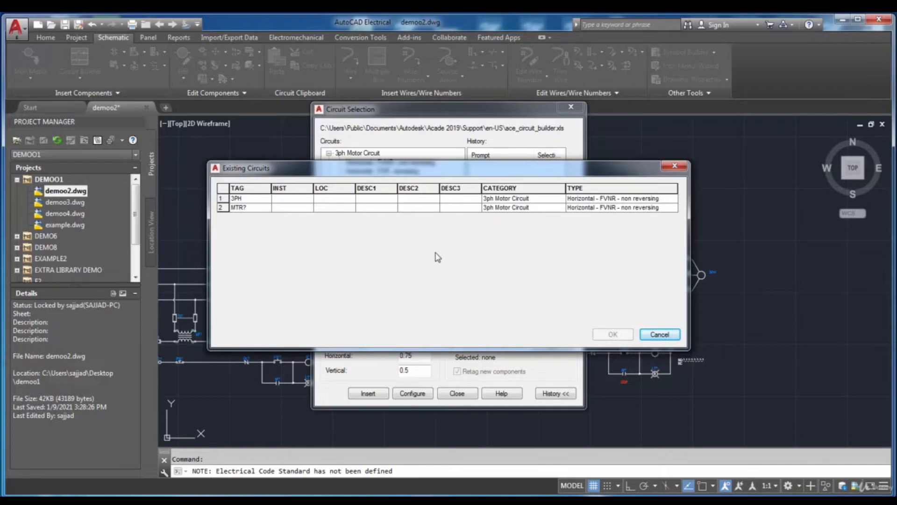
{"action": "left_click", "coordinate": [654, 333]}
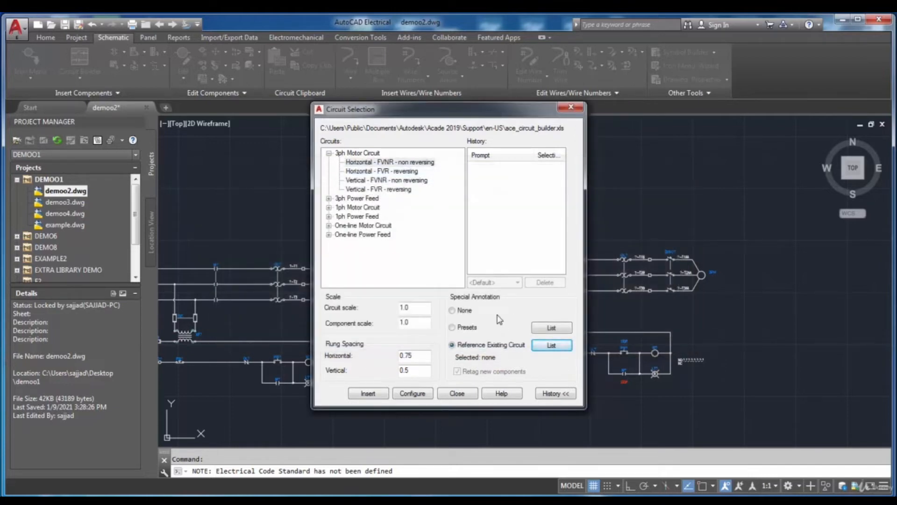
Start configuring a Horizontal - FVR - reversing 3ph motor circuit with no special annotation, placing it to the right of the existing circuits.
{"action": "left_click", "coordinate": [453, 311]}
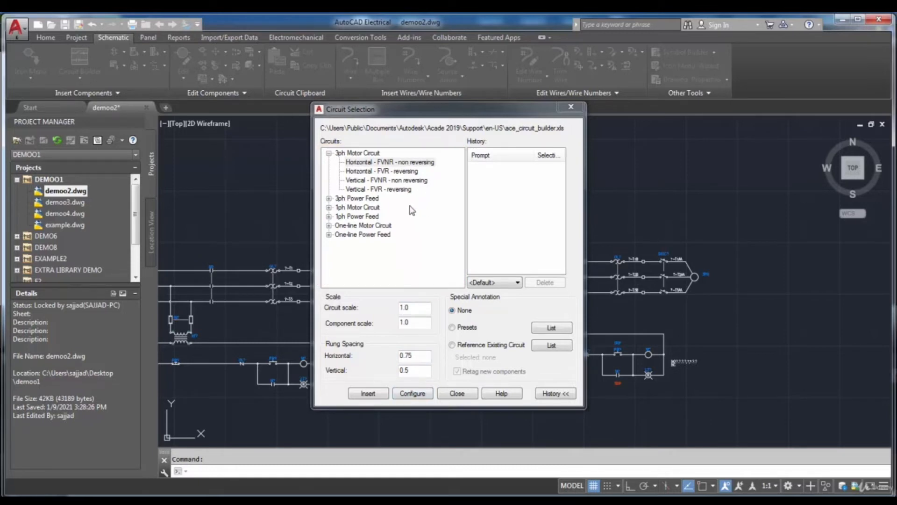
{"action": "left_click", "coordinate": [404, 171]}
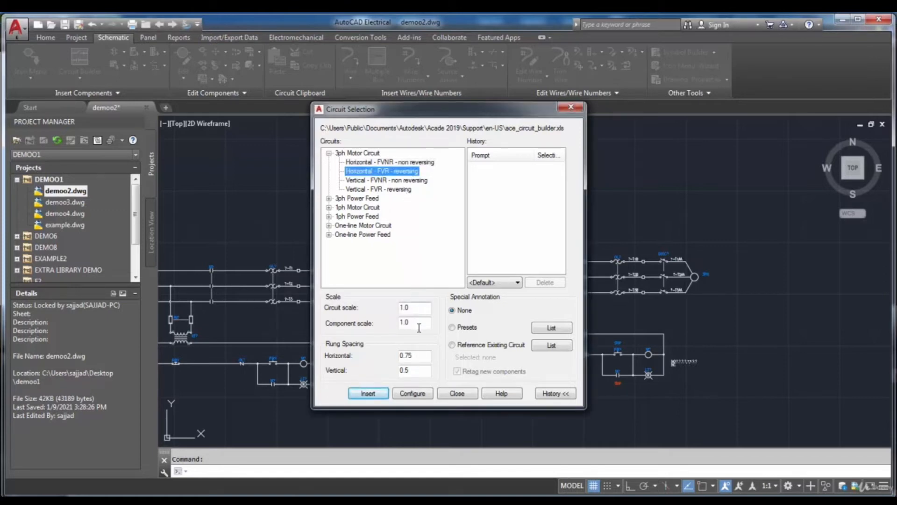
{"action": "left_click", "coordinate": [413, 394]}
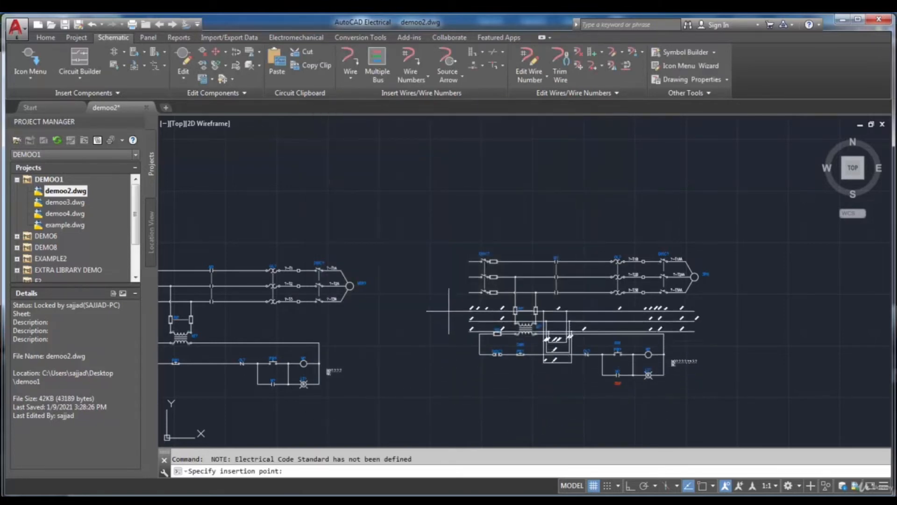
{"action": "scroll", "coordinate": [448, 311], "scroll_direction": "down", "scroll_amount": 4}
{"action": "scroll", "coordinate": [365, 280], "scroll_direction": "up", "scroll_amount": 4}
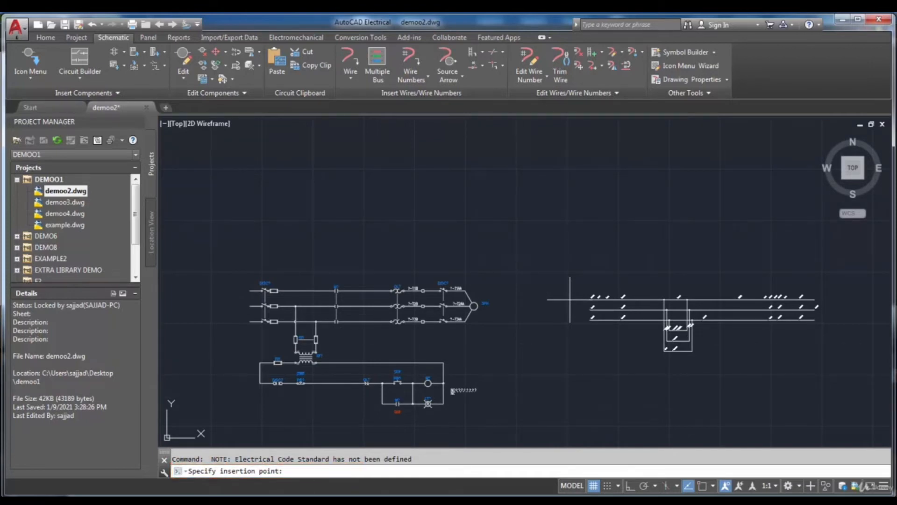
{"action": "left_click", "coordinate": [595, 296]}
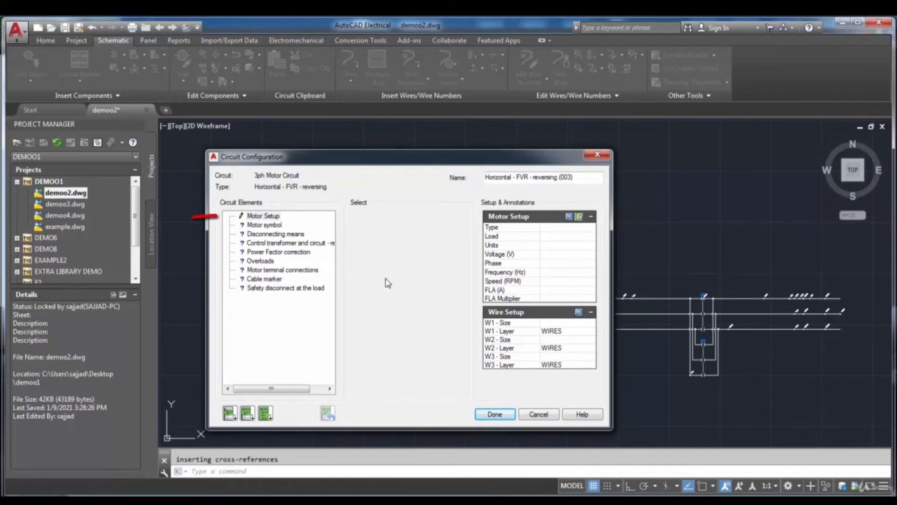
Check the type choices in the circuit's Motor Setup and set the motor load to 0.25.
{"action": "left_click", "coordinate": [277, 216]}
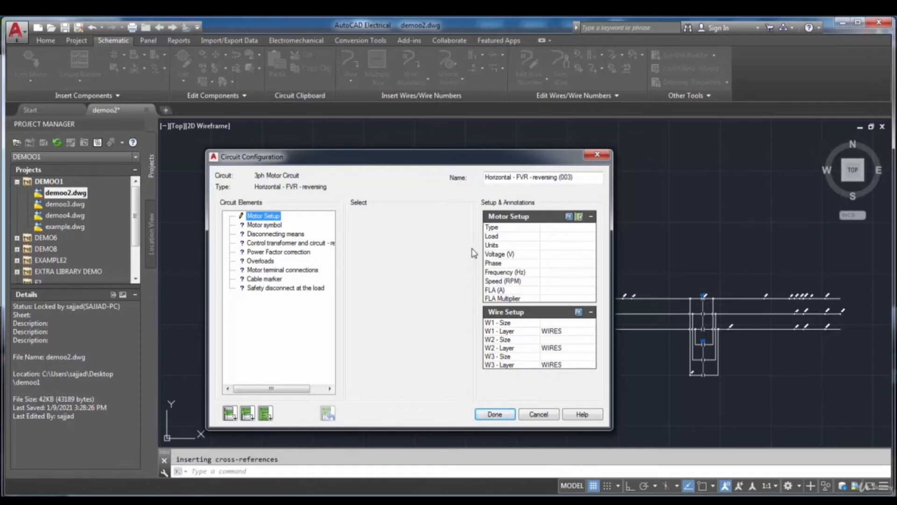
{"action": "left_click", "coordinate": [577, 228]}
{"action": "left_click", "coordinate": [592, 228]}
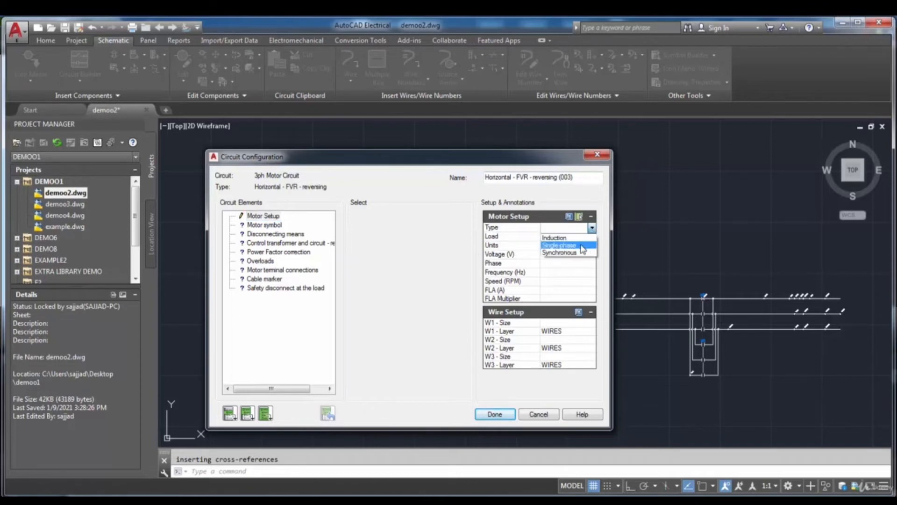
{"action": "left_click", "coordinate": [519, 228]}
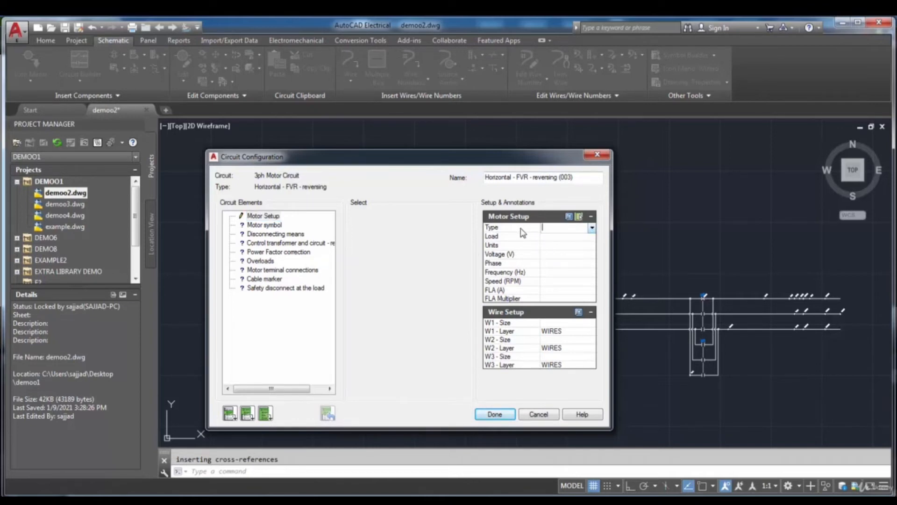
{"action": "left_click", "coordinate": [580, 237]}
{"action": "left_click", "coordinate": [592, 237]}
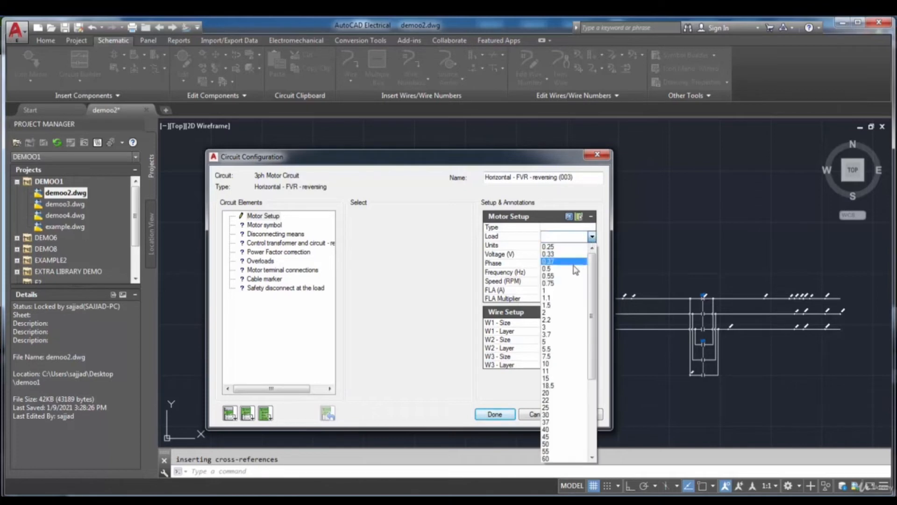
{"action": "left_click", "coordinate": [573, 247]}
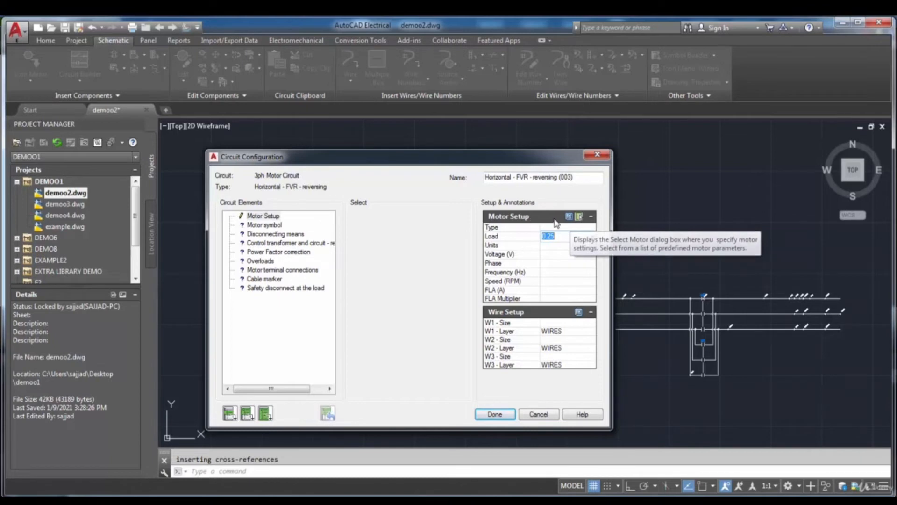
Choose the 0.25 kW, 50 Hz, 1500 RPM motor from the predefined motor table, filtered to Induction type and 220 V.
{"action": "left_click", "coordinate": [569, 216]}
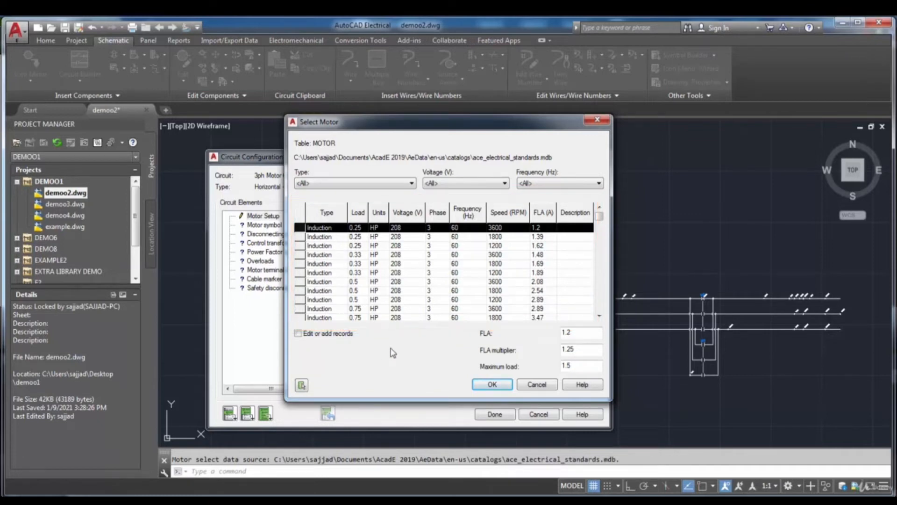
{"action": "left_click", "coordinate": [330, 237]}
{"action": "left_click", "coordinate": [331, 246]}
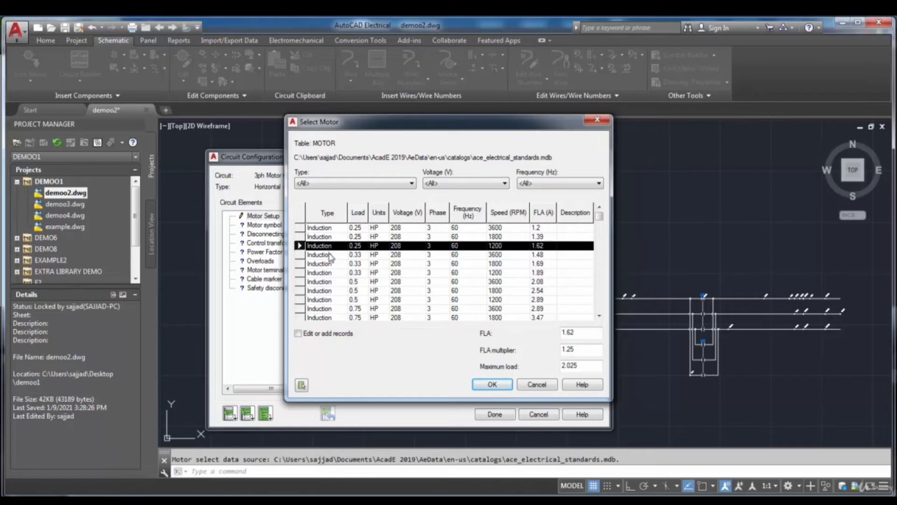
{"action": "left_click", "coordinate": [329, 254]}
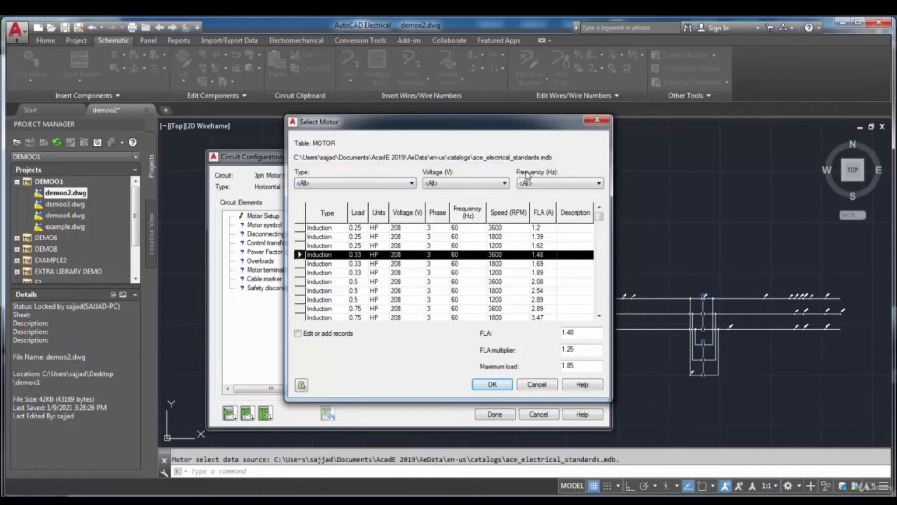
{"action": "left_click", "coordinate": [458, 183]}
{"action": "left_click", "coordinate": [451, 208]}
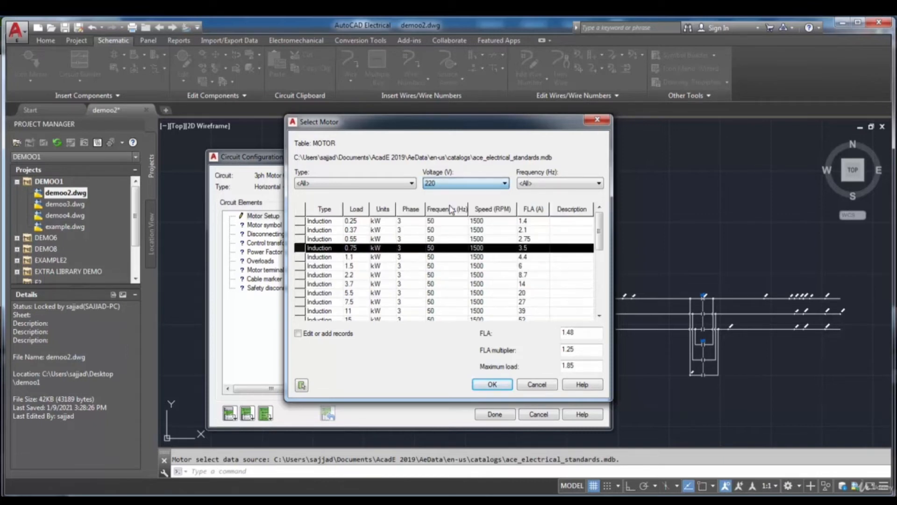
{"action": "left_click", "coordinate": [443, 247]}
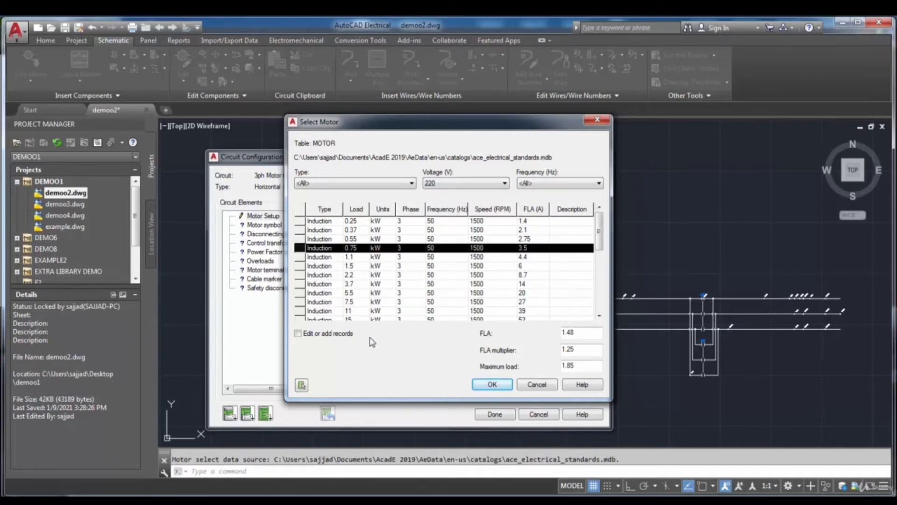
{"action": "left_click", "coordinate": [373, 187]}
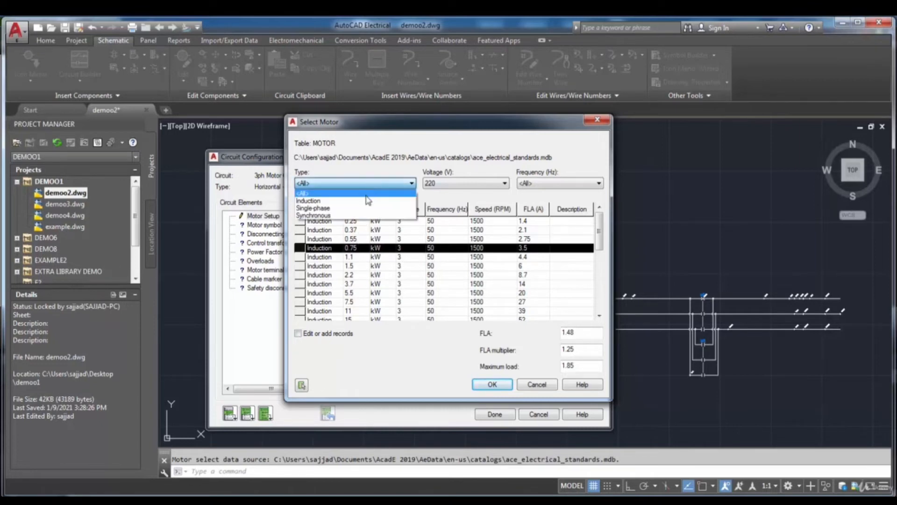
{"action": "left_click", "coordinate": [366, 202]}
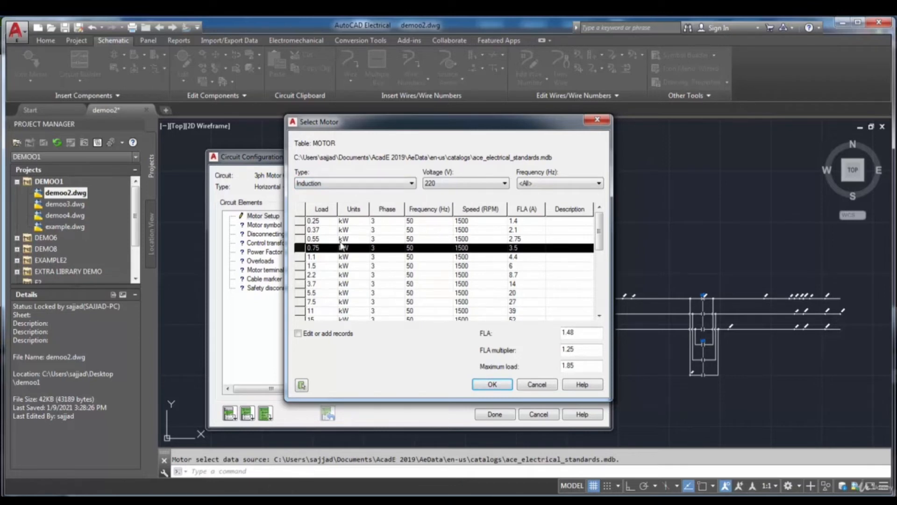
{"action": "left_click", "coordinate": [326, 224]}
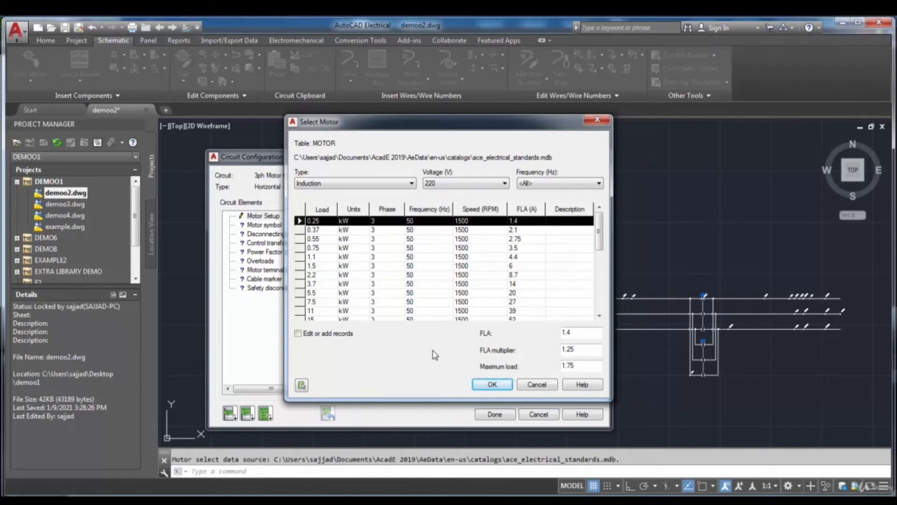
{"action": "left_click", "coordinate": [484, 385]}
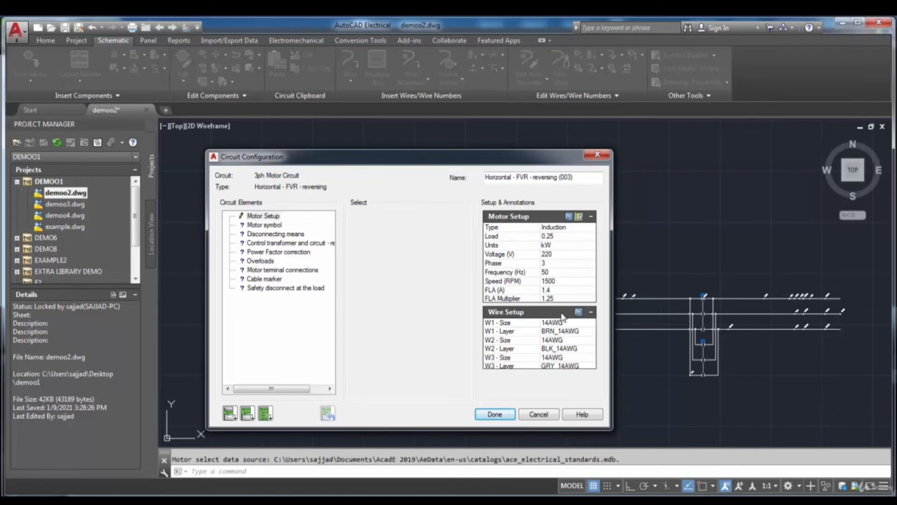
Look up wire sizes for the motor circuit and assign 10 AWG wire.
{"action": "left_click", "coordinate": [578, 312]}
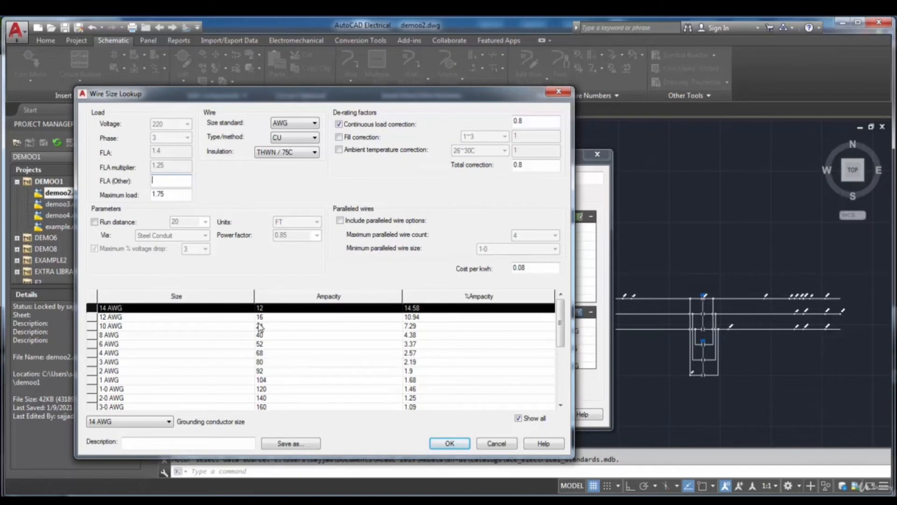
{"action": "left_click", "coordinate": [264, 318]}
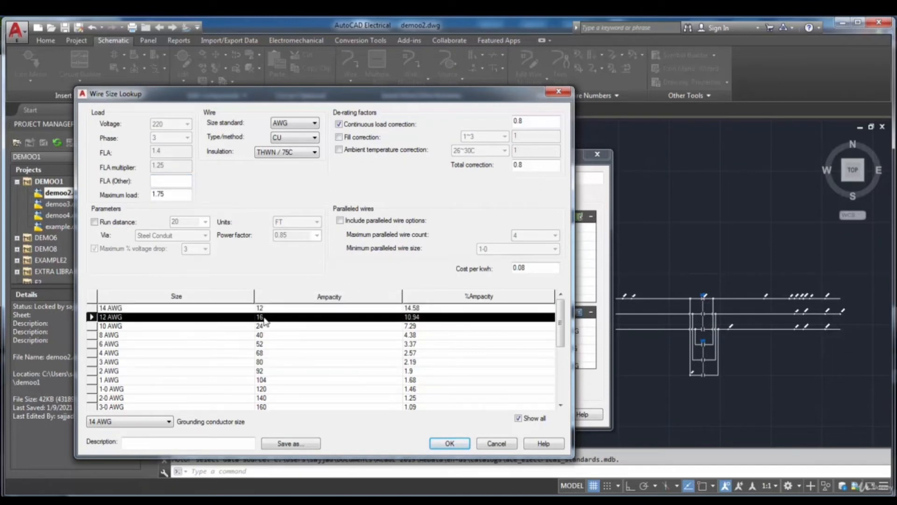
{"action": "left_click", "coordinate": [265, 327]}
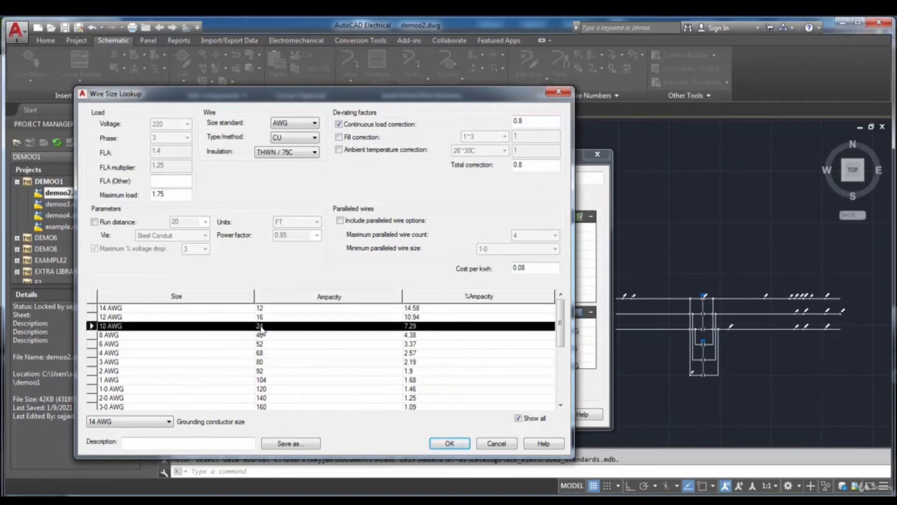
{"action": "left_click", "coordinate": [444, 443]}
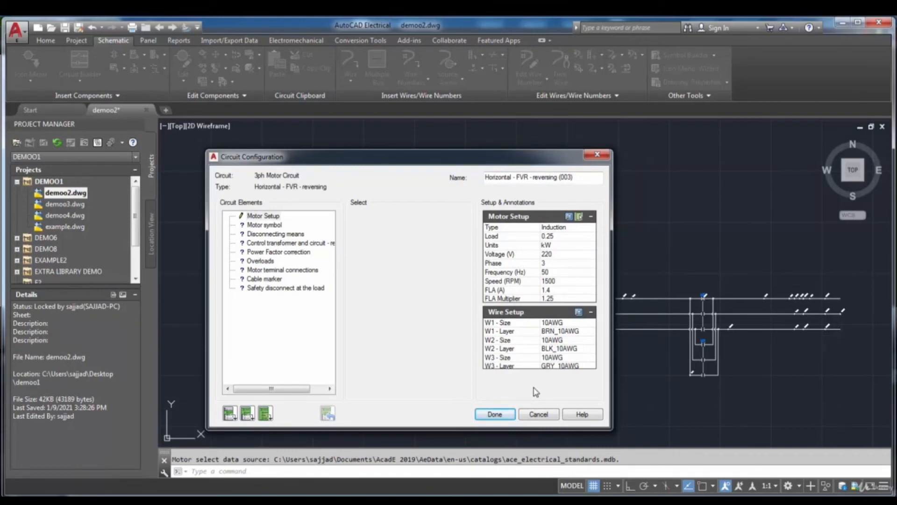
Assign AB catalog number 8720SM-055S5PAS1 to the motor symbol and insert only the Motor Setup element into the circuit.
{"action": "left_click", "coordinate": [269, 227]}
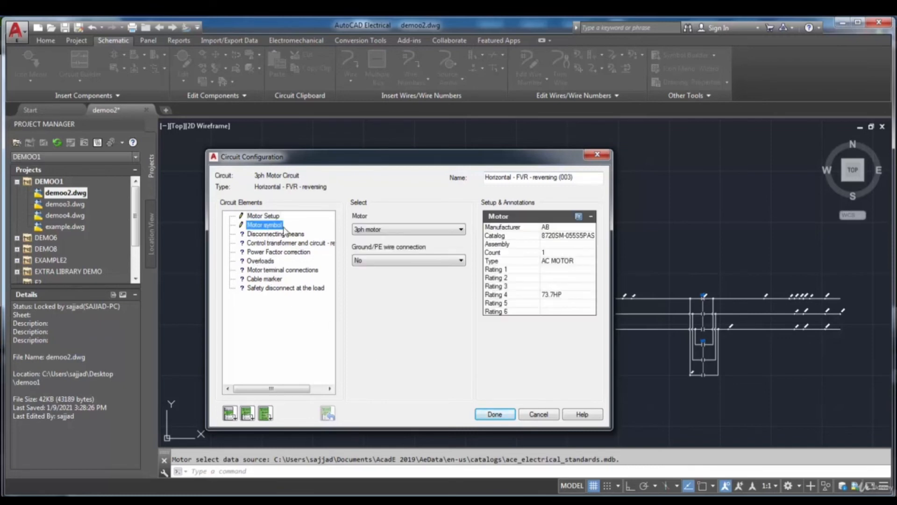
{"action": "left_click", "coordinate": [579, 217]}
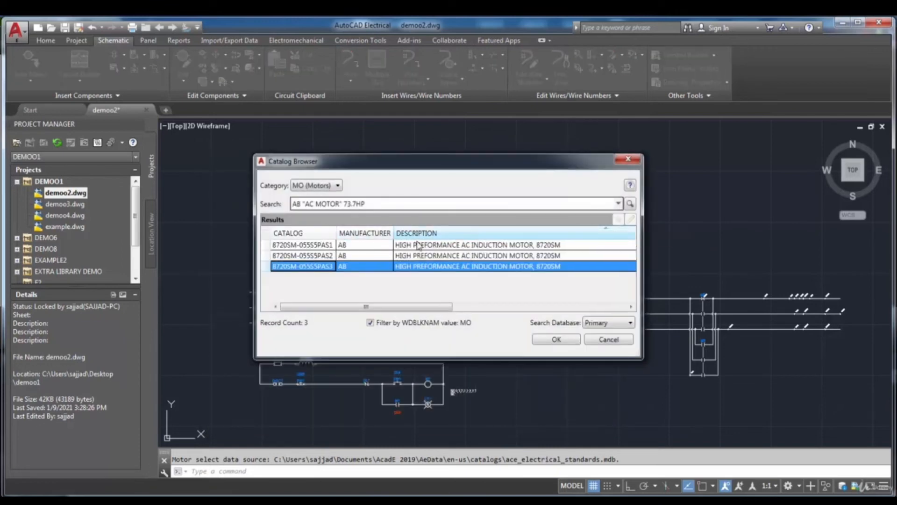
{"action": "left_click", "coordinate": [430, 248]}
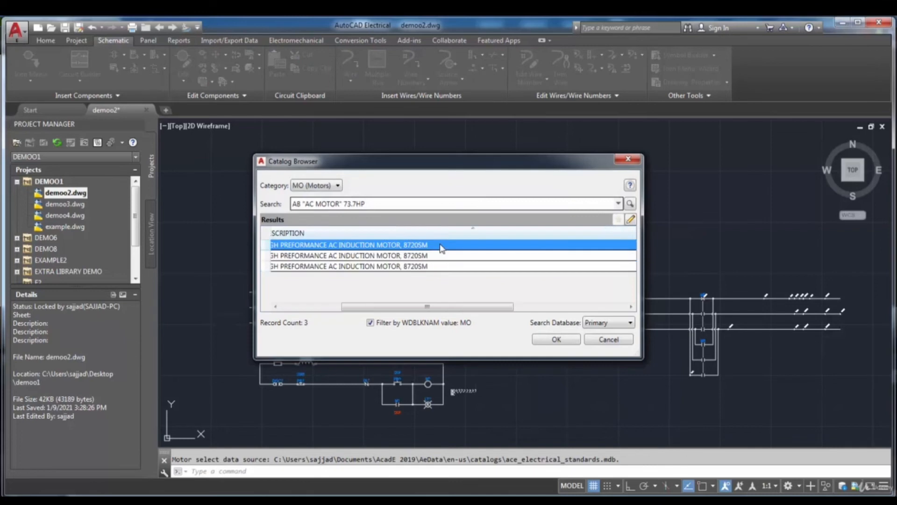
{"action": "left_click", "coordinate": [543, 338]}
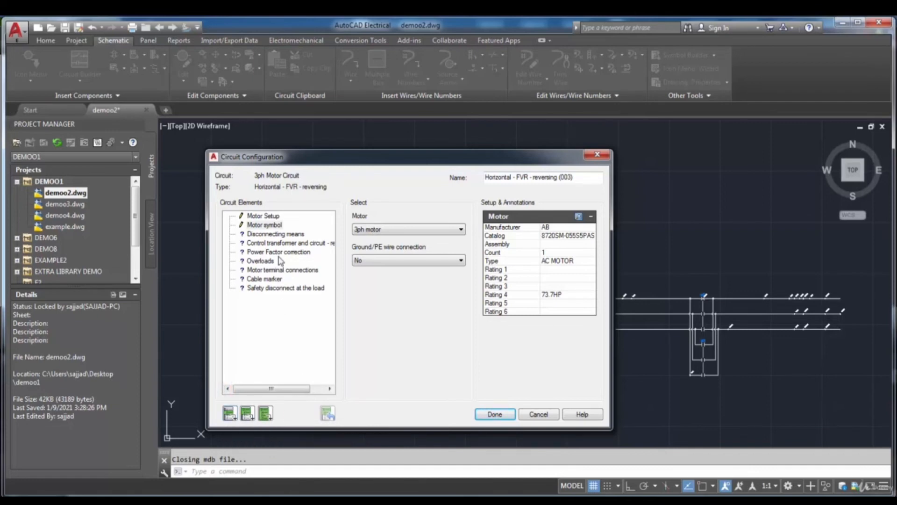
{"action": "left_click", "coordinate": [264, 217]}
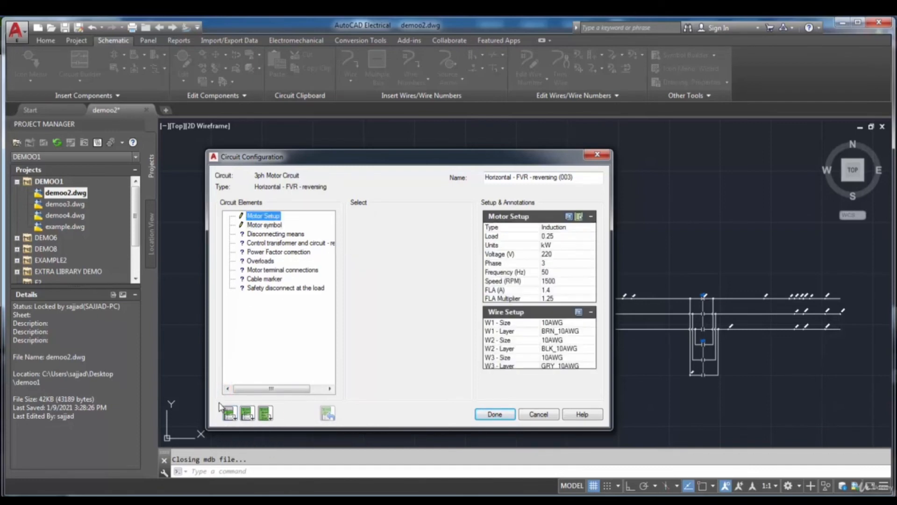
{"action": "left_click", "coordinate": [229, 413]}
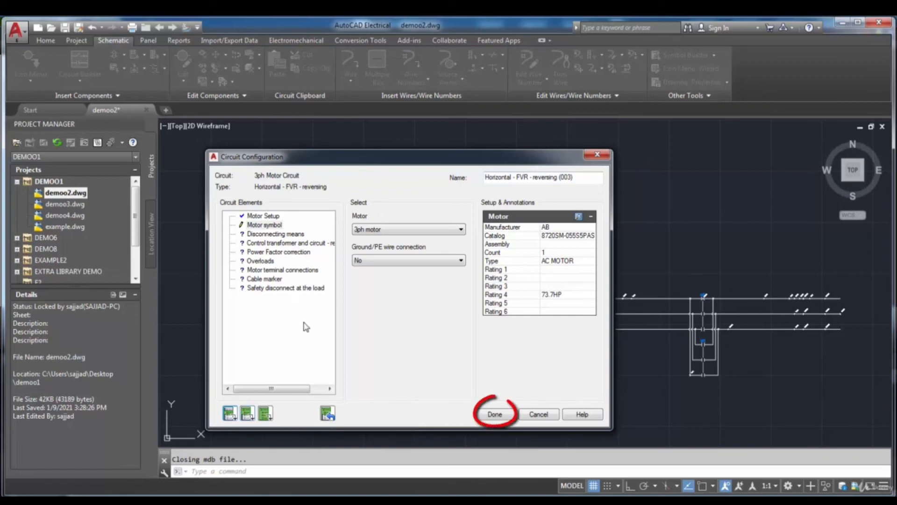
{"action": "left_click", "coordinate": [493, 415]}
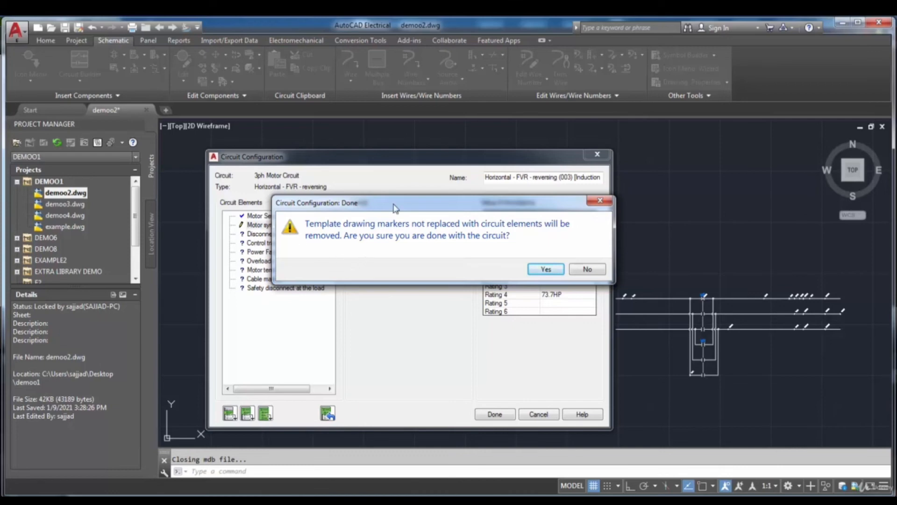
{"action": "left_click_drag", "start_coordinate": [396, 205], "coordinate": [434, 216]}
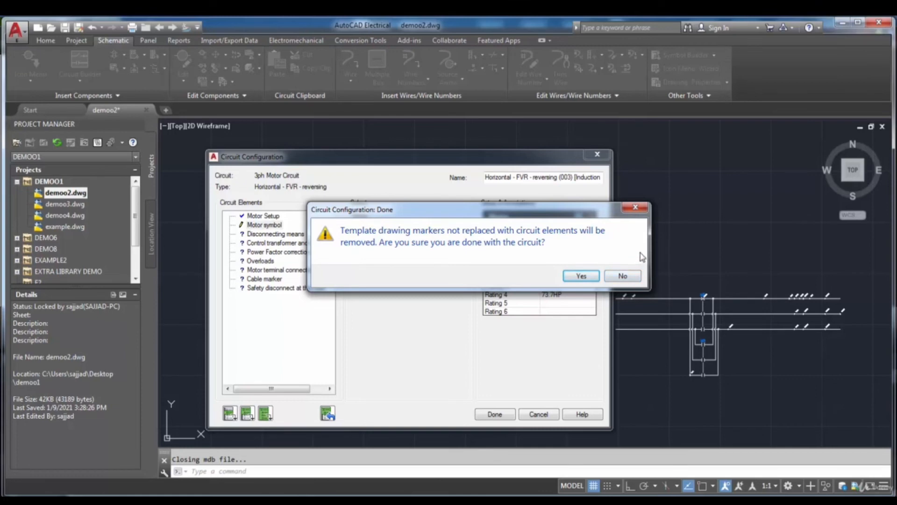
{"action": "left_click", "coordinate": [625, 277]}
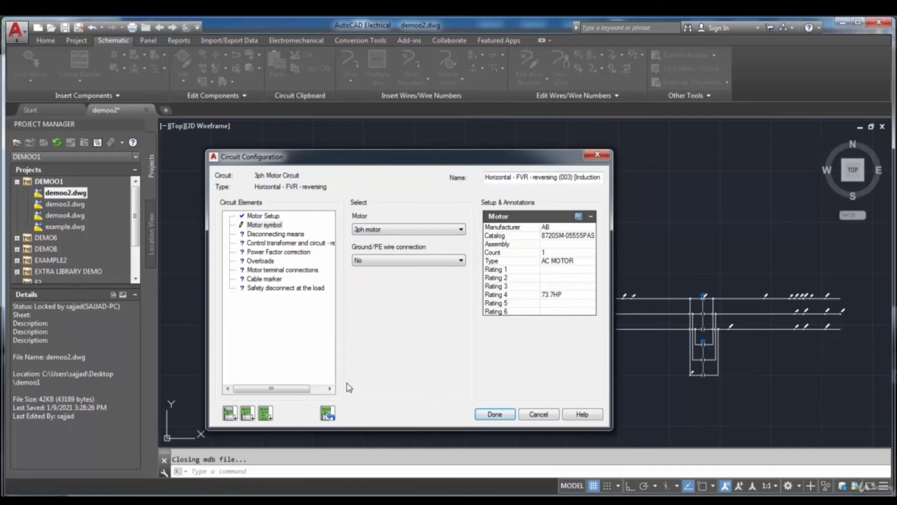
Insert all circuit elements of the reversing motor circuit and finish its configuration, accepting removal of unused template markers.
{"action": "left_click", "coordinate": [265, 413]}
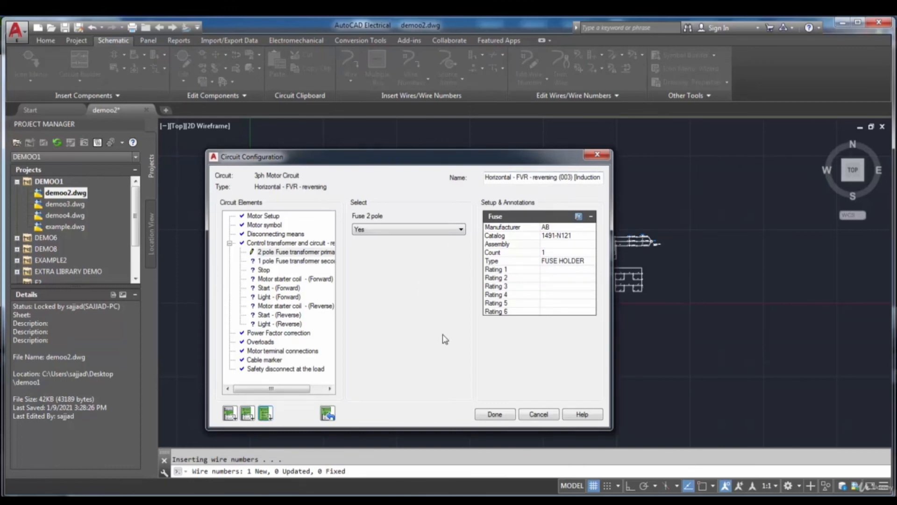
{"action": "left_click", "coordinate": [488, 414]}
{"action": "left_click", "coordinate": [537, 270]}
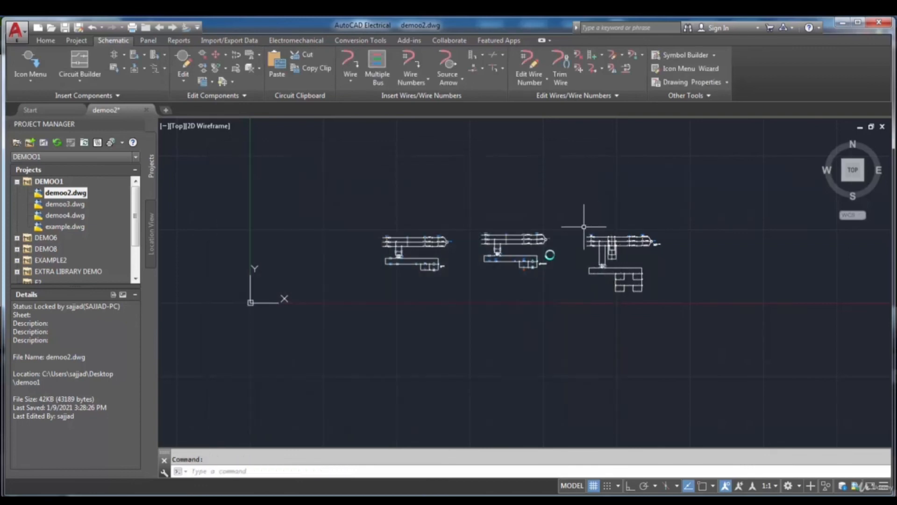
{"action": "scroll", "coordinate": [648, 200], "scroll_direction": "up", "scroll_amount": 4}
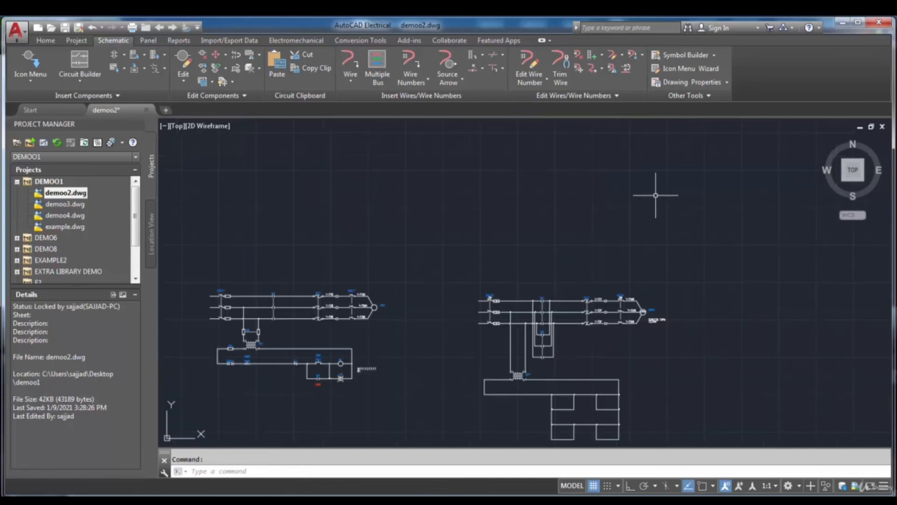
Open Circuit Builder, examine the settings stored in the first Horizontal - FVR - reversing history entry, and return the history selection to <Default>.
{"action": "scroll", "coordinate": [600, 277], "scroll_direction": "down", "scroll_amount": 4}
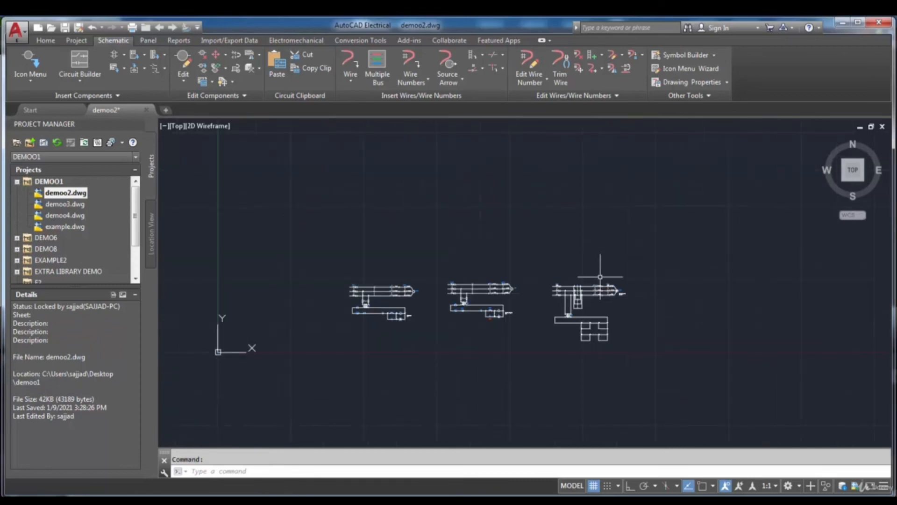
{"action": "scroll", "coordinate": [600, 277], "scroll_direction": "down", "scroll_amount": 3}
{"action": "scroll", "coordinate": [586, 276], "scroll_direction": "up", "scroll_amount": 3}
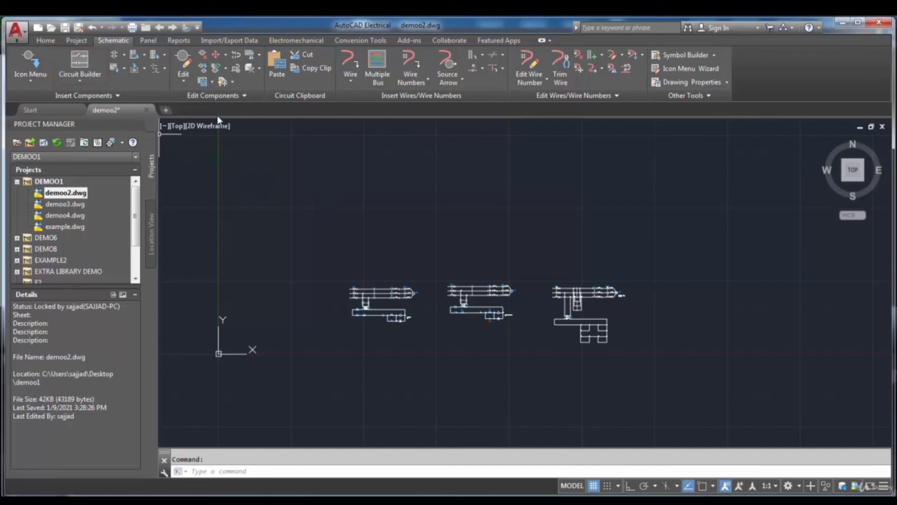
{"action": "left_click", "coordinate": [86, 65]}
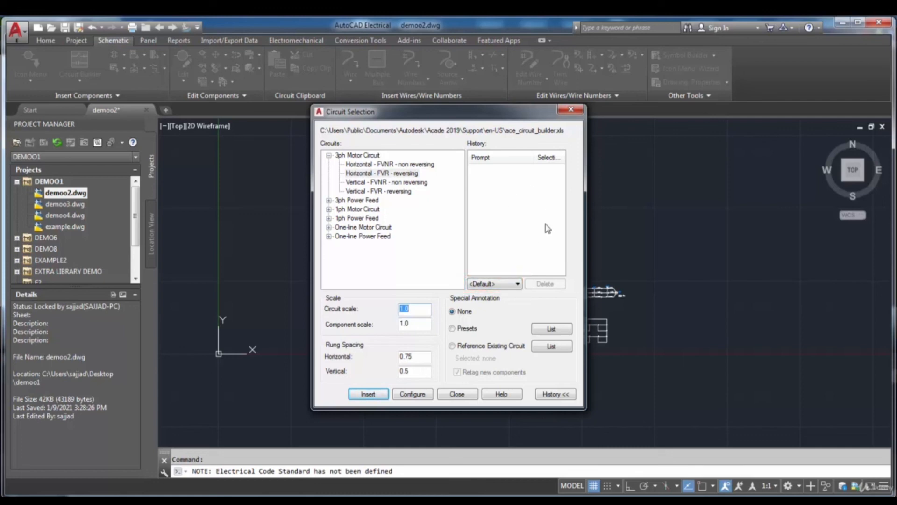
{"action": "left_click", "coordinate": [504, 285]}
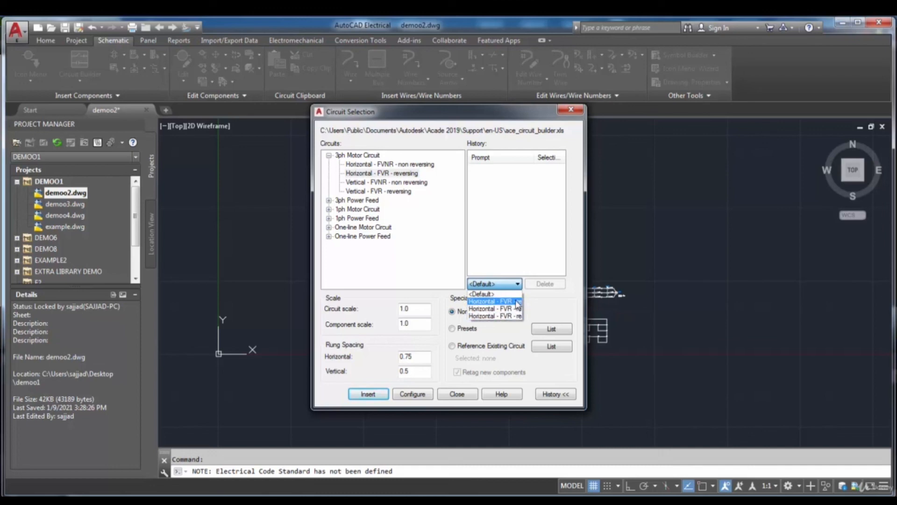
{"action": "left_click", "coordinate": [517, 303]}
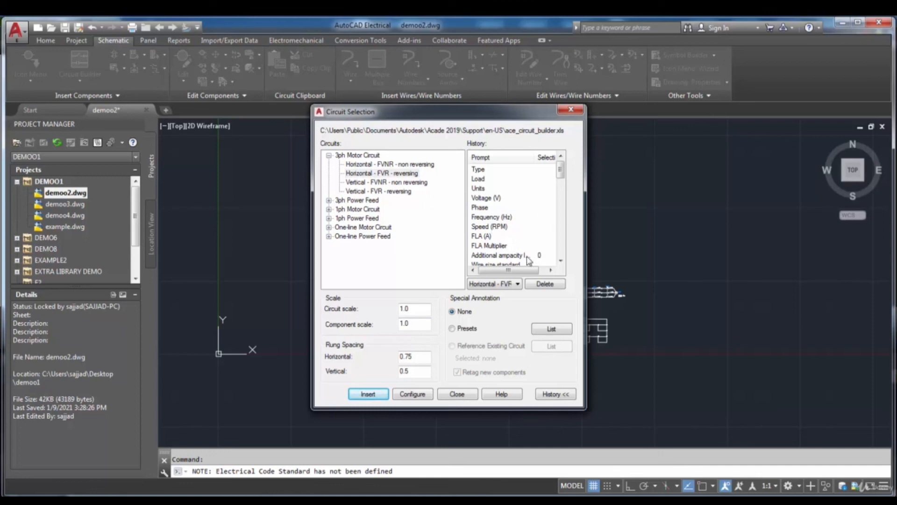
{"action": "left_click_drag", "start_coordinate": [530, 275], "coordinate": [537, 276]}
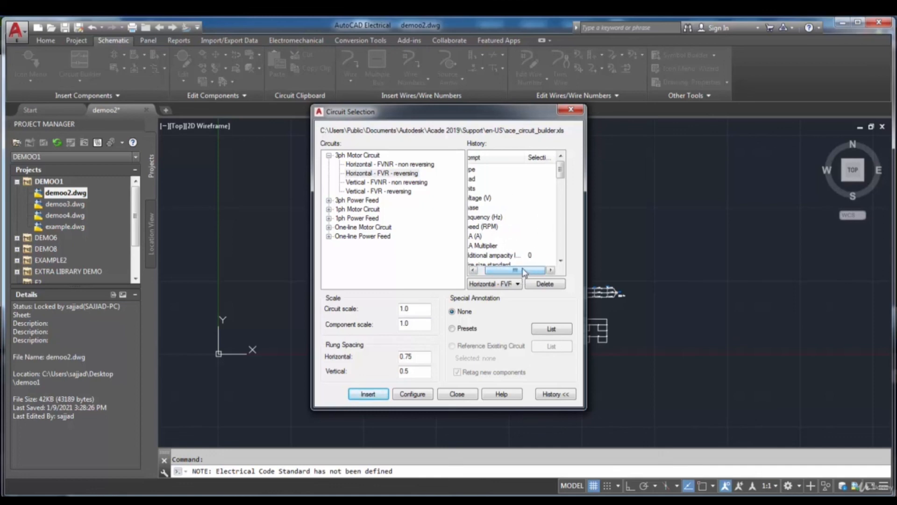
{"action": "left_click", "coordinate": [504, 285]}
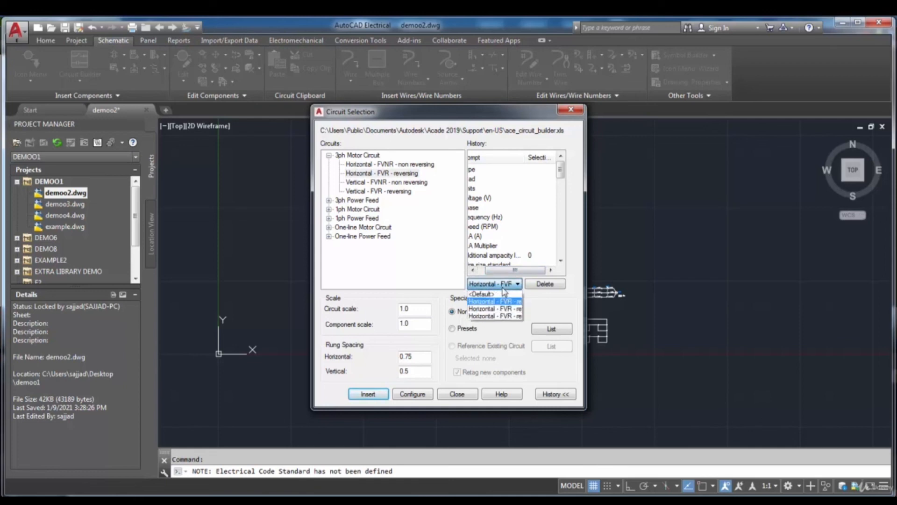
{"action": "left_click", "coordinate": [500, 294]}
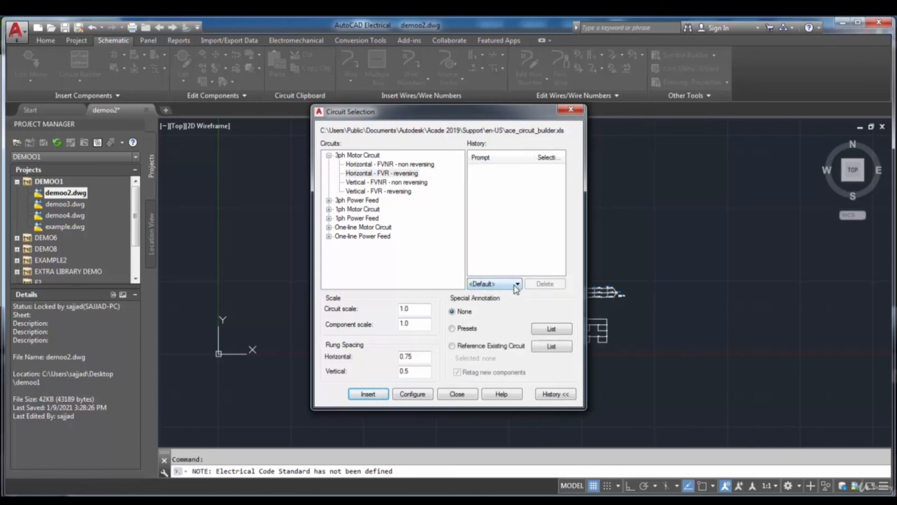
Examine the settings stored in the second Horizontal - FVR - reversing history entry and reset the history selection to <Default>.
{"action": "left_click", "coordinate": [516, 285]}
{"action": "left_click", "coordinate": [509, 306]}
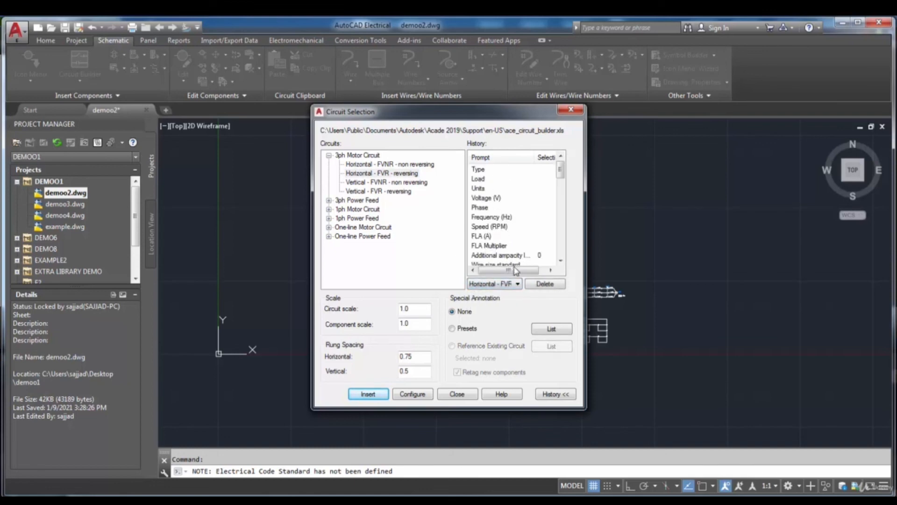
{"action": "left_click", "coordinate": [501, 285]}
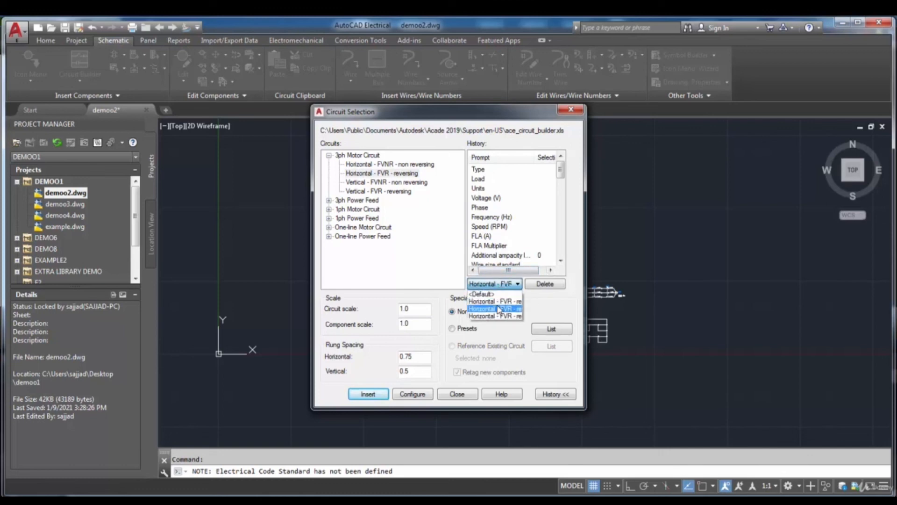
{"action": "left_click", "coordinate": [499, 309]}
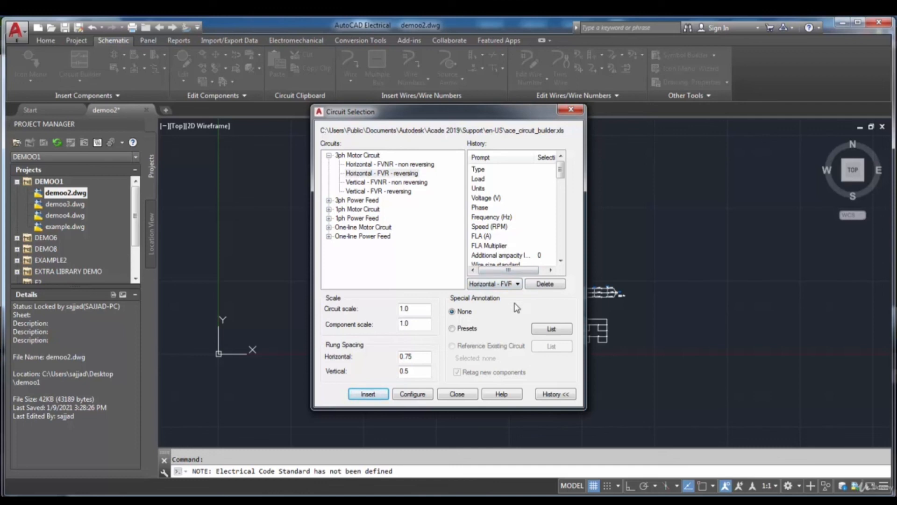
{"action": "left_click", "coordinate": [517, 284]}
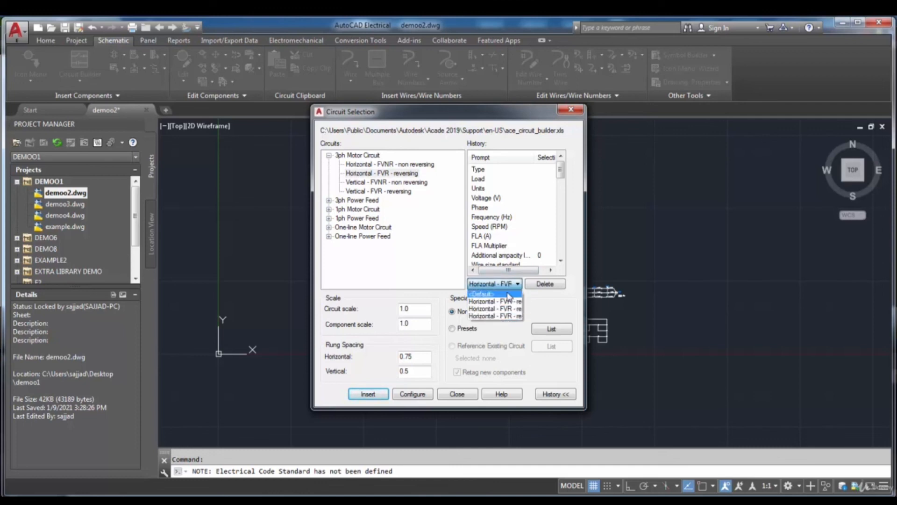
{"action": "left_click", "coordinate": [491, 292]}
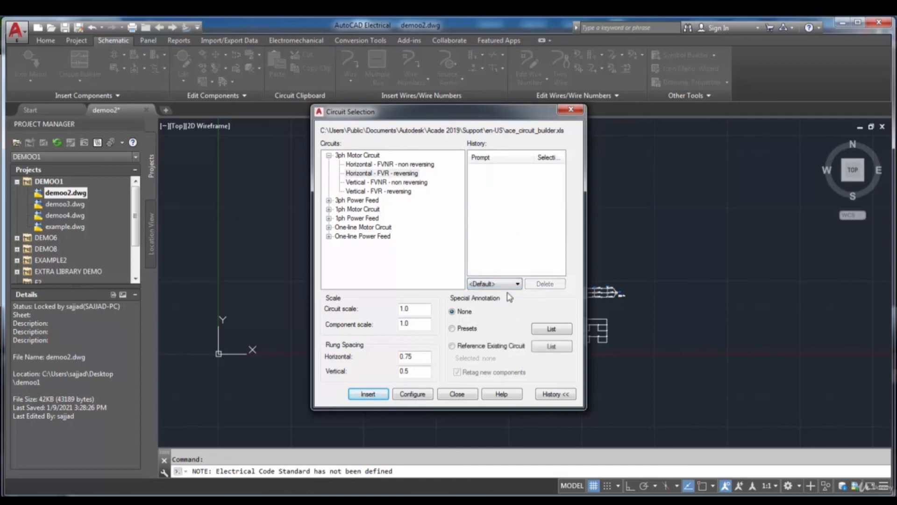
Set the circuit's special annotation to Reference Existing Circuit.
{"action": "left_click", "coordinate": [452, 346]}
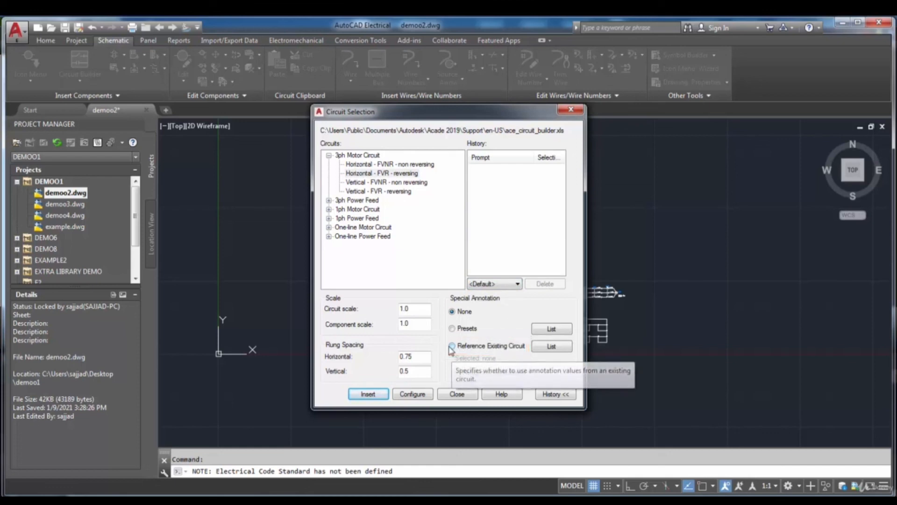